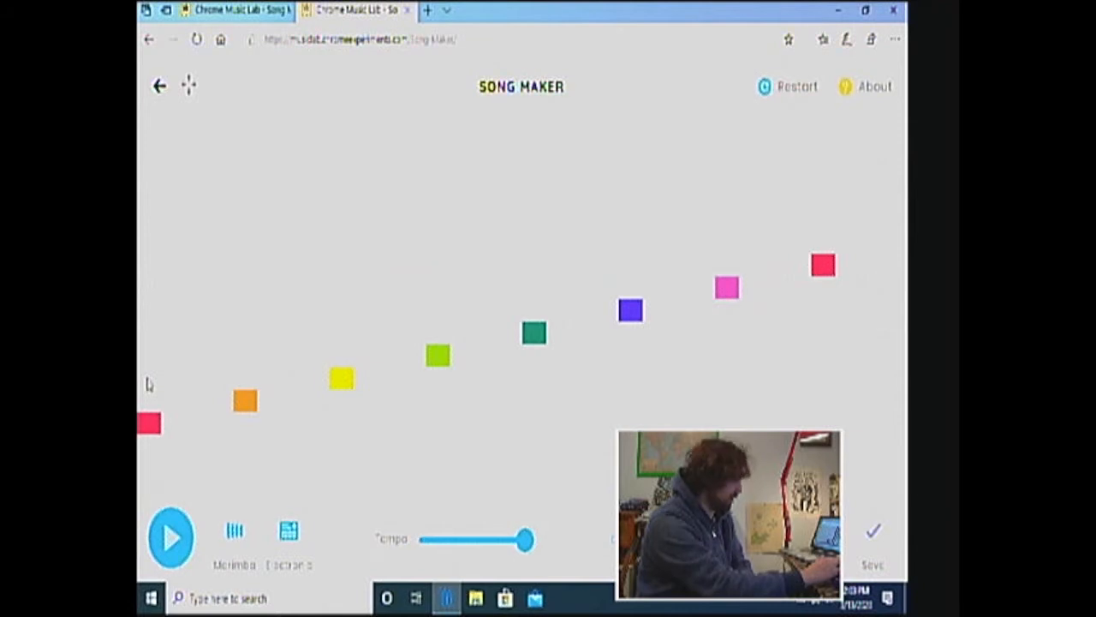
Add a note a third above each of the eight ascending scale notes, from yellow over the first to yellow over the last
{"action": "left_click", "coordinate": [149, 379]}
{"action": "left_click", "coordinate": [249, 355]}
{"action": "left_click", "coordinate": [340, 334]}
{"action": "left_click", "coordinate": [436, 312]}
{"action": "left_click", "coordinate": [536, 289]}
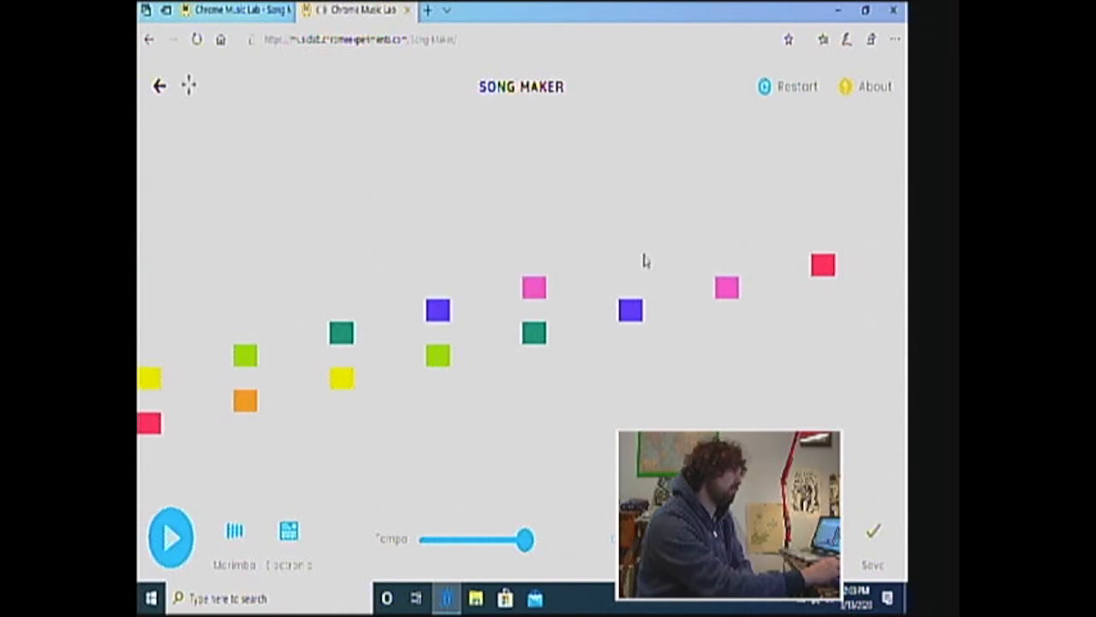
{"action": "left_click", "coordinate": [630, 268]}
{"action": "left_click", "coordinate": [723, 244]}
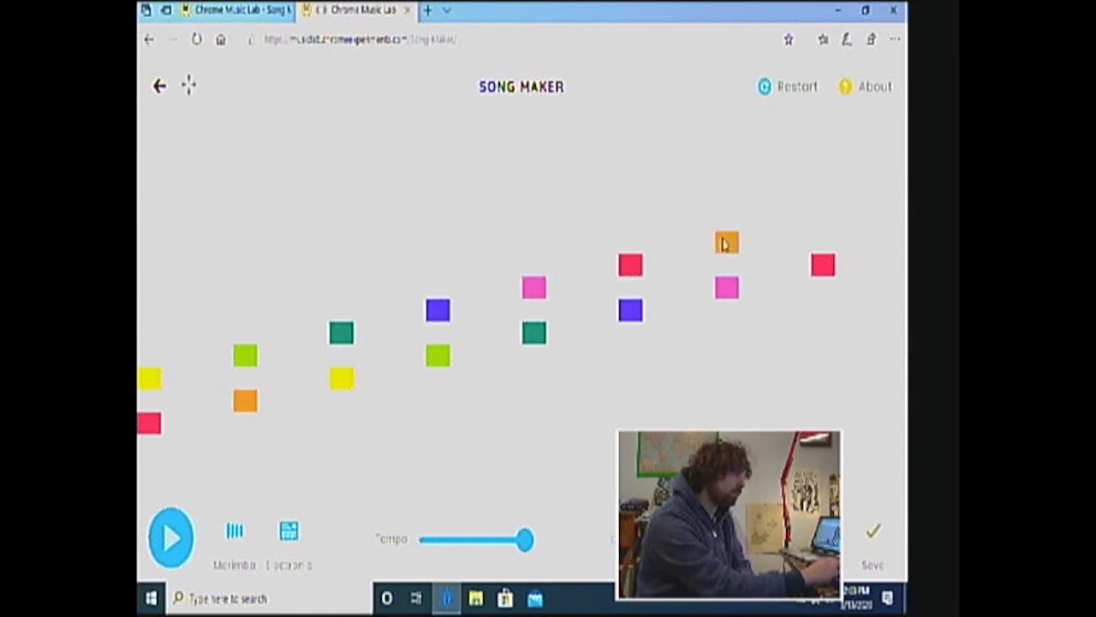
{"action": "left_click", "coordinate": [824, 225]}
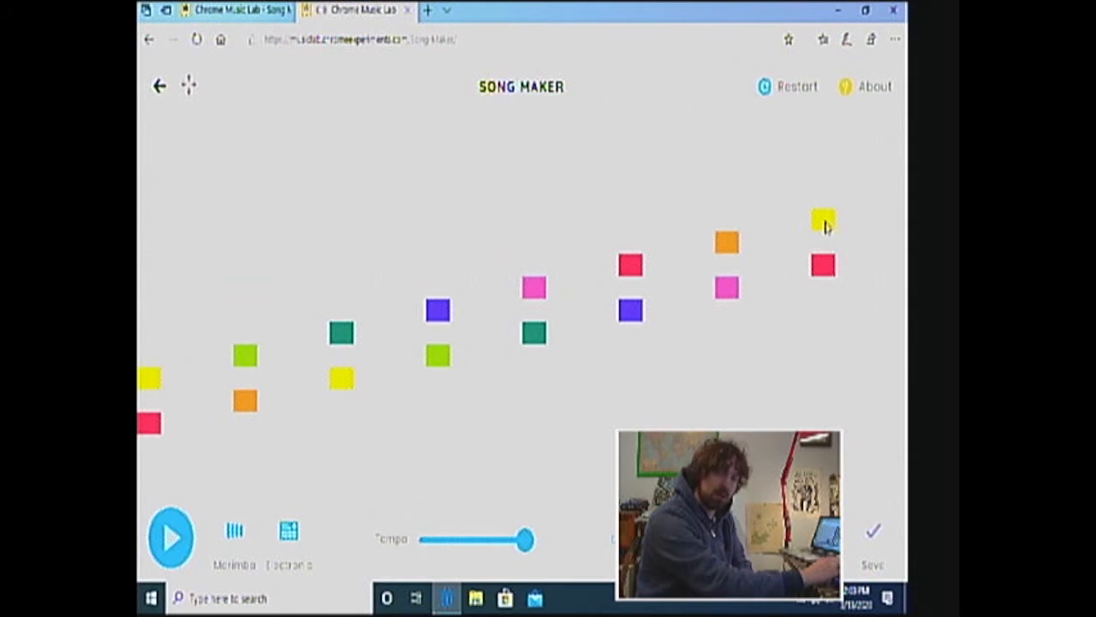
Complete a three-note triad on every scale step by adding another third on top, from teal on the first to teal on the last
{"action": "left_click", "coordinate": [147, 331]}
{"action": "left_click", "coordinate": [240, 309]}
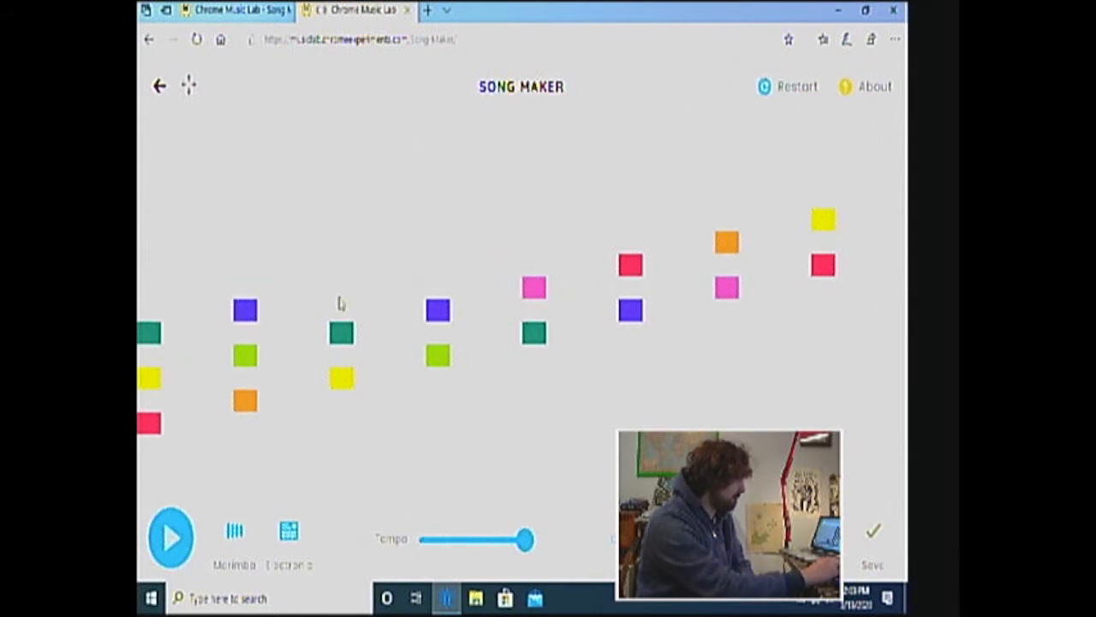
{"action": "left_click", "coordinate": [342, 290]}
{"action": "left_click", "coordinate": [435, 266]}
{"action": "left_click", "coordinate": [528, 244]}
{"action": "left_click", "coordinate": [728, 200]}
{"action": "left_click", "coordinate": [827, 177]}
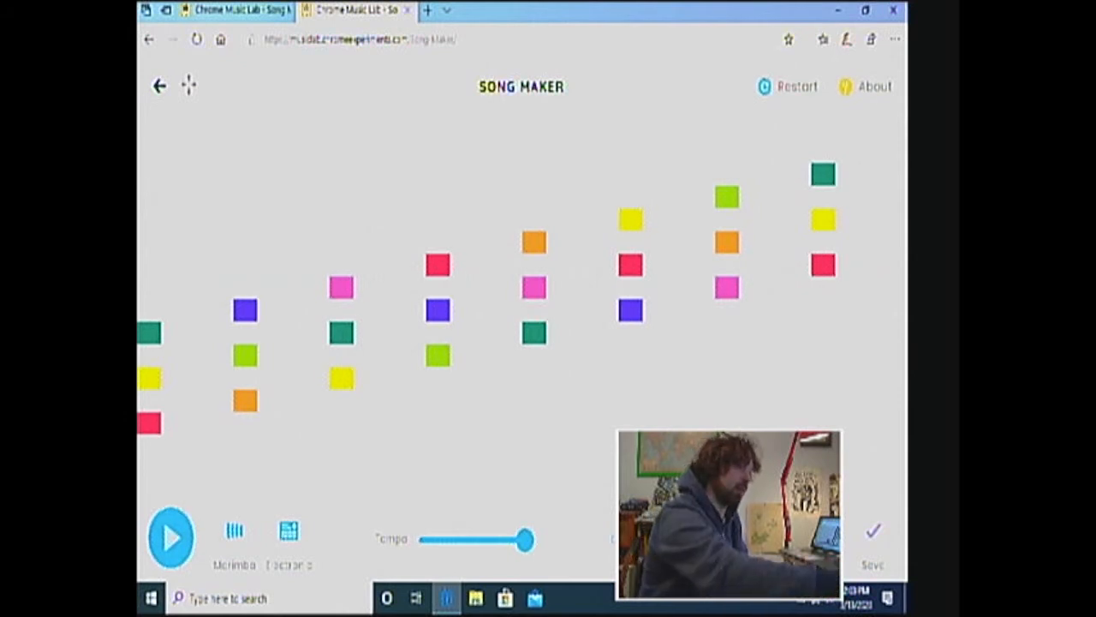
Increase the song's range to 3 octaves and apply the setting
{"action": "left_click", "coordinate": [775, 538]}
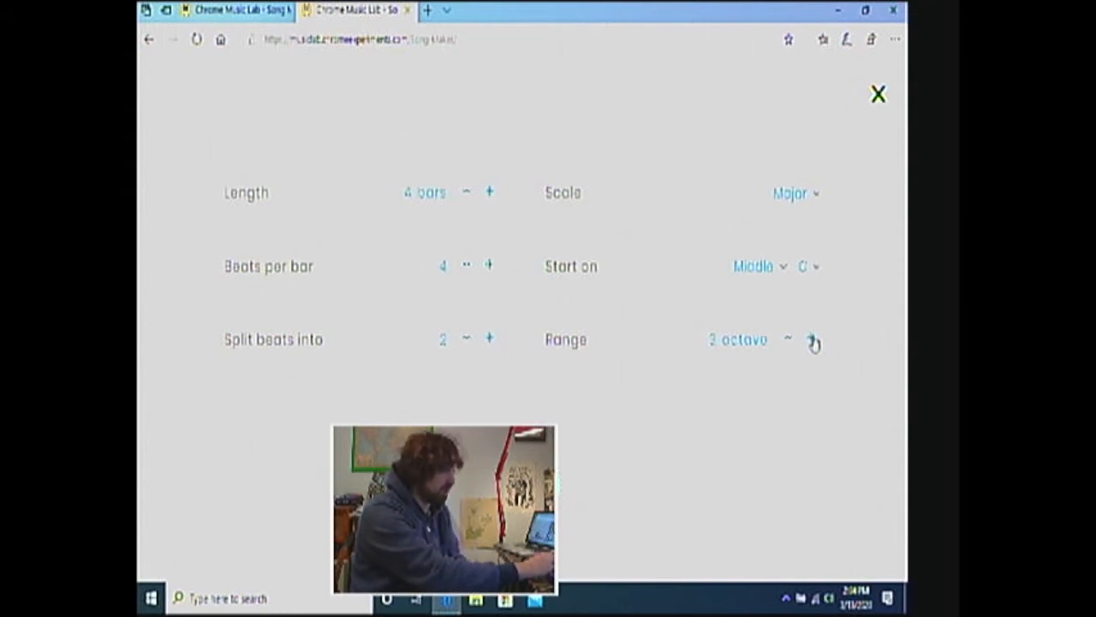
{"action": "left_click", "coordinate": [522, 480]}
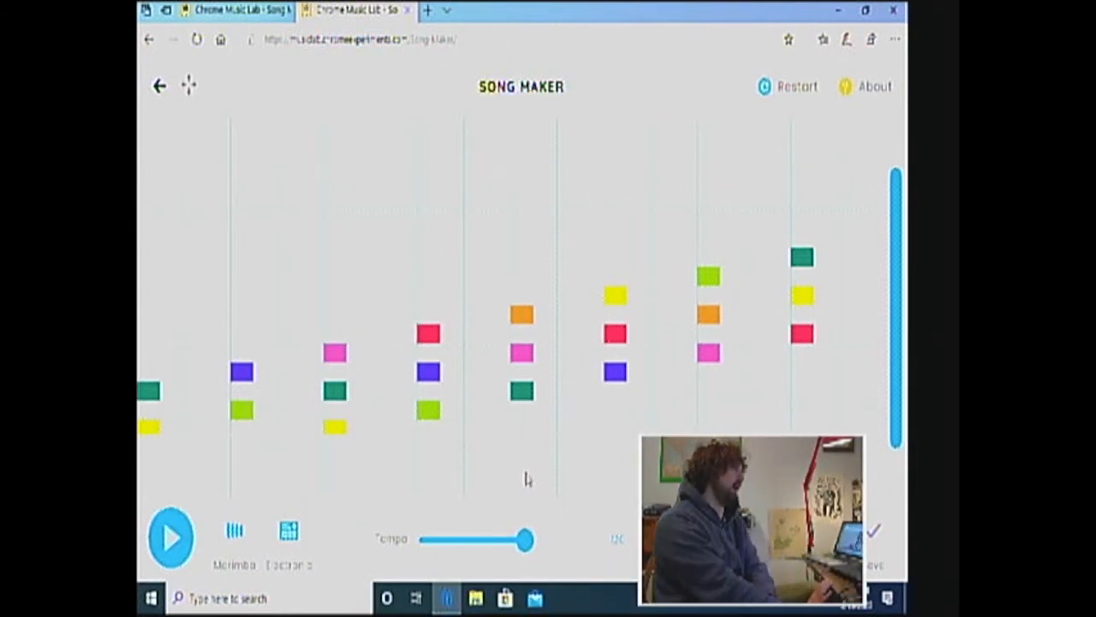
{"action": "scroll", "coordinate": [526, 480], "scroll_direction": "down", "scroll_amount": 1}
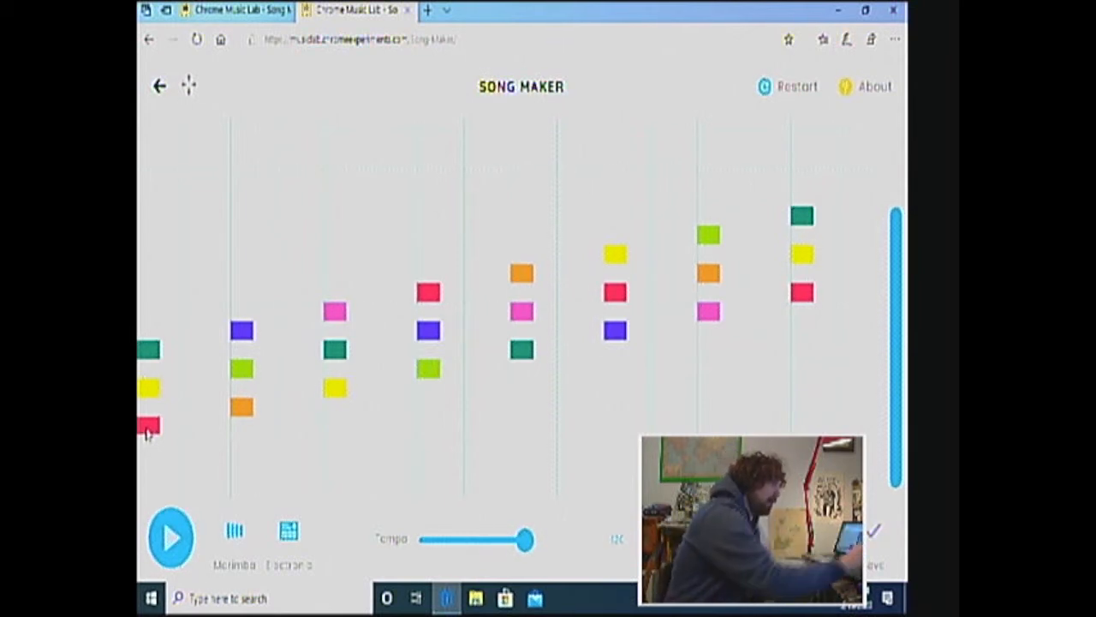
Place a staggered run of consecutive scale notes just before the last chord, climbing one octave from its red root
{"action": "left_click", "coordinate": [809, 296]}
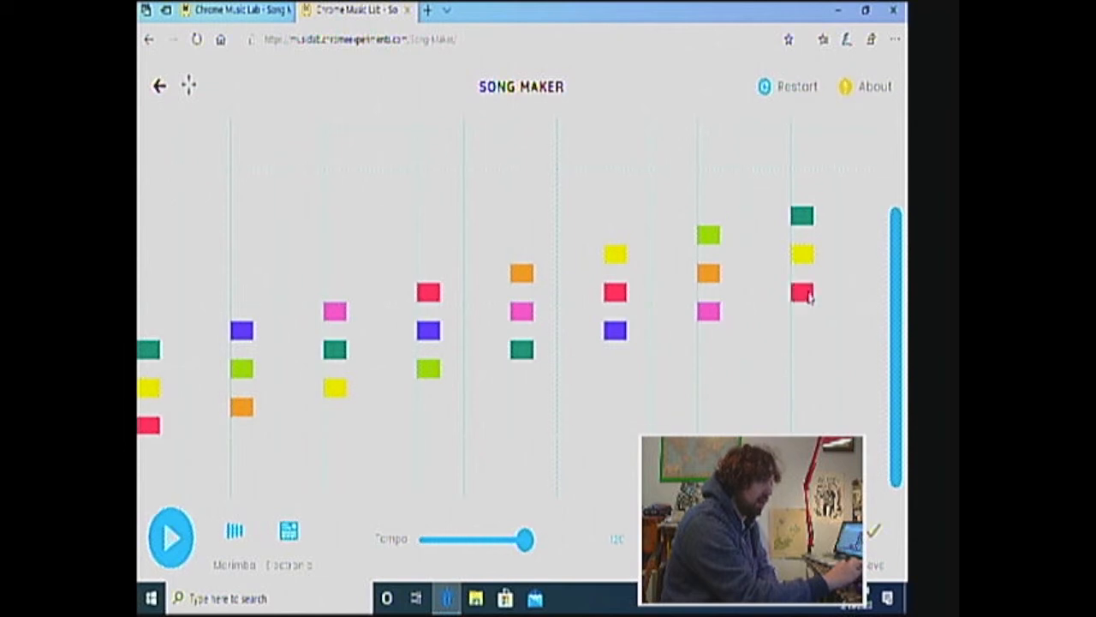
{"action": "left_click", "coordinate": [809, 296]}
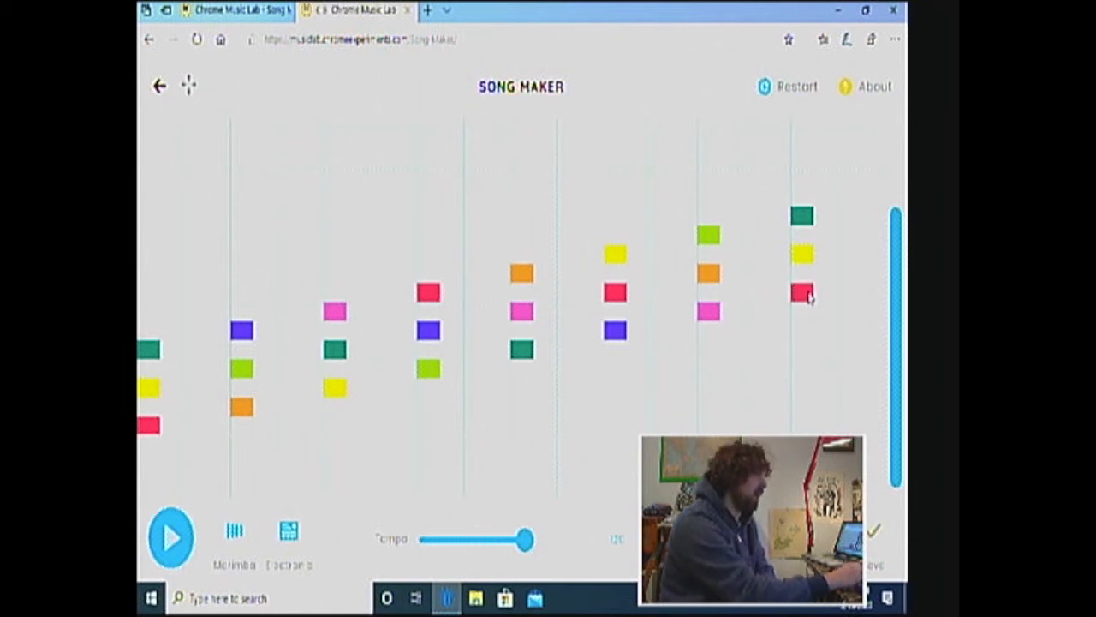
{"action": "left_click", "coordinate": [780, 293]}
{"action": "left_click", "coordinate": [773, 269]}
{"action": "left_click", "coordinate": [755, 252]}
{"action": "left_click", "coordinate": [779, 235]}
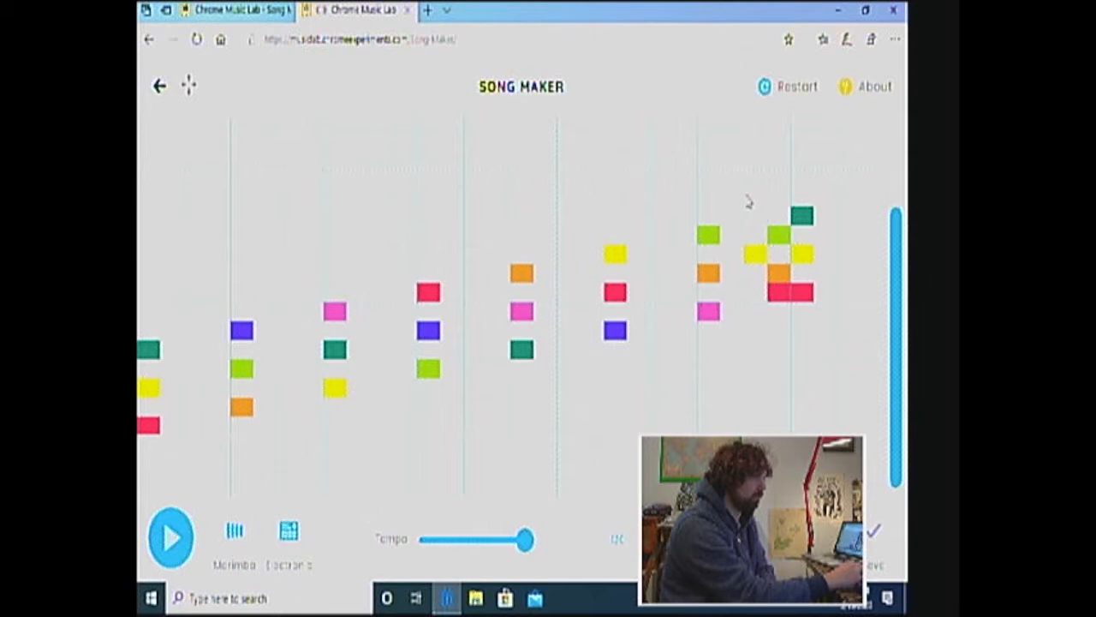
{"action": "left_click", "coordinate": [755, 216]}
{"action": "left_click", "coordinate": [757, 181]}
{"action": "left_click", "coordinate": [779, 161]}
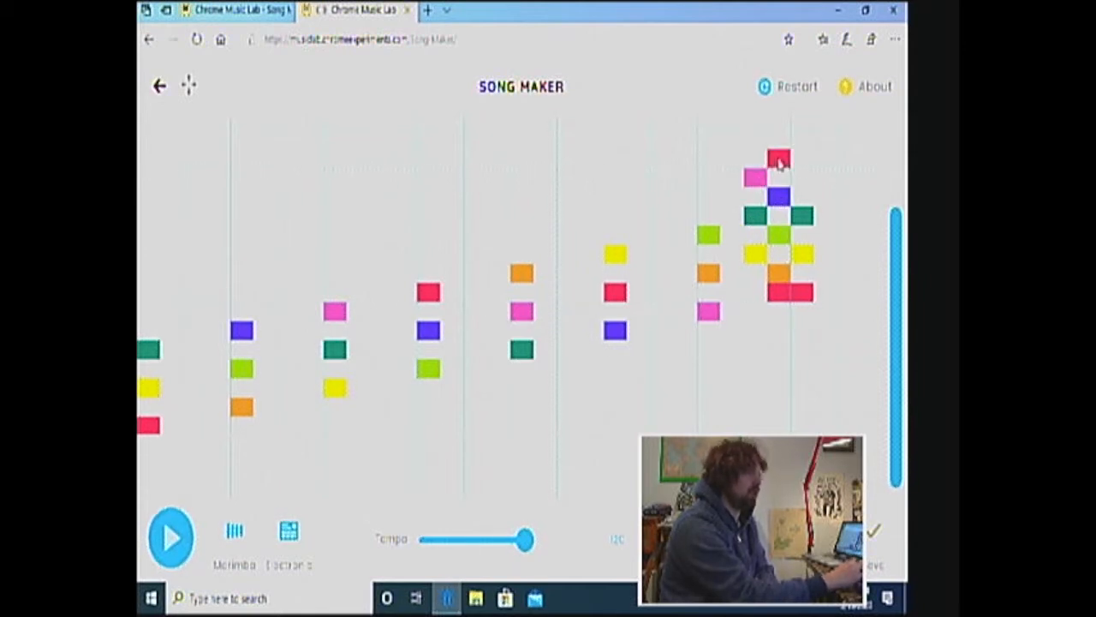
Extend the staggered run before the last chord up through the third octave to the high pink note
{"action": "scroll", "coordinate": [778, 162], "scroll_direction": "up", "scroll_amount": 1}
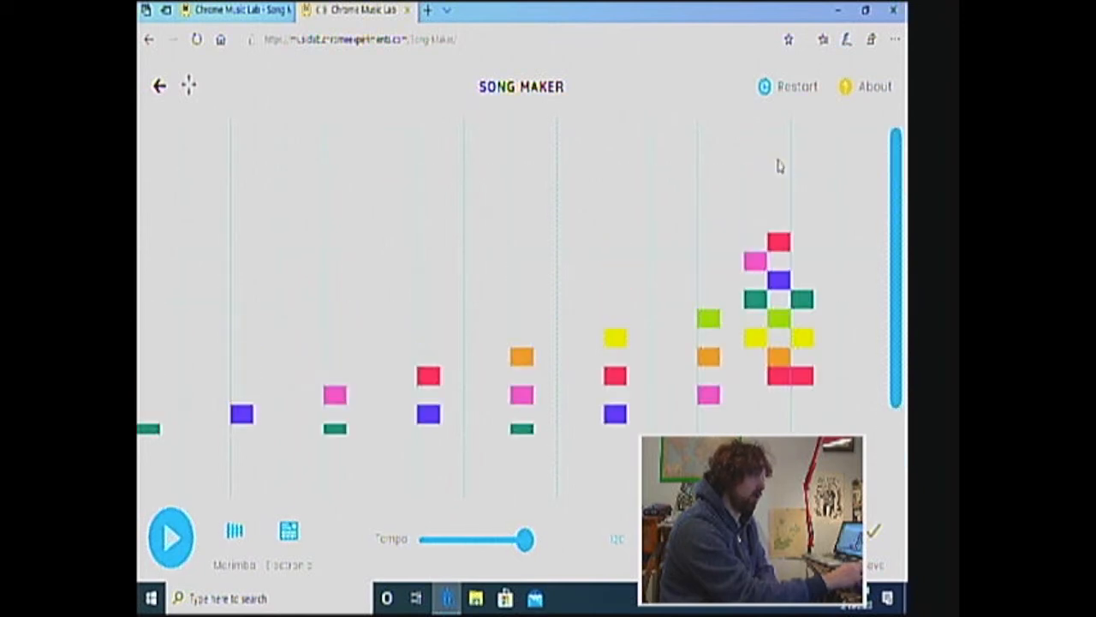
{"action": "left_click", "coordinate": [755, 222]}
{"action": "left_click", "coordinate": [756, 184]}
{"action": "left_click", "coordinate": [781, 165]}
{"action": "left_click", "coordinate": [760, 145]}
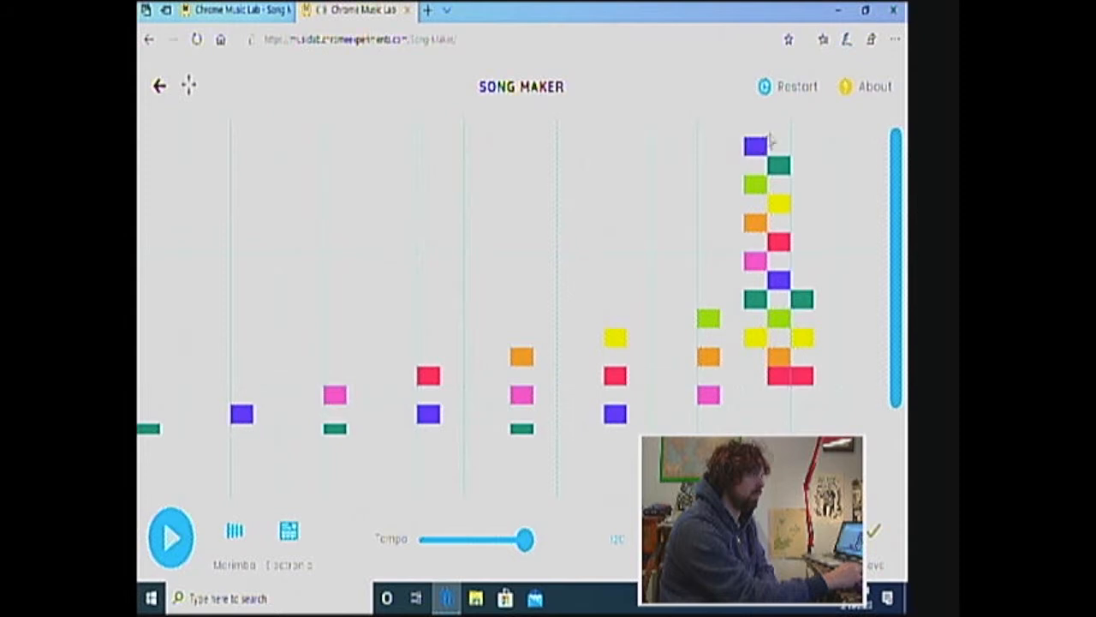
{"action": "left_click", "coordinate": [778, 129]}
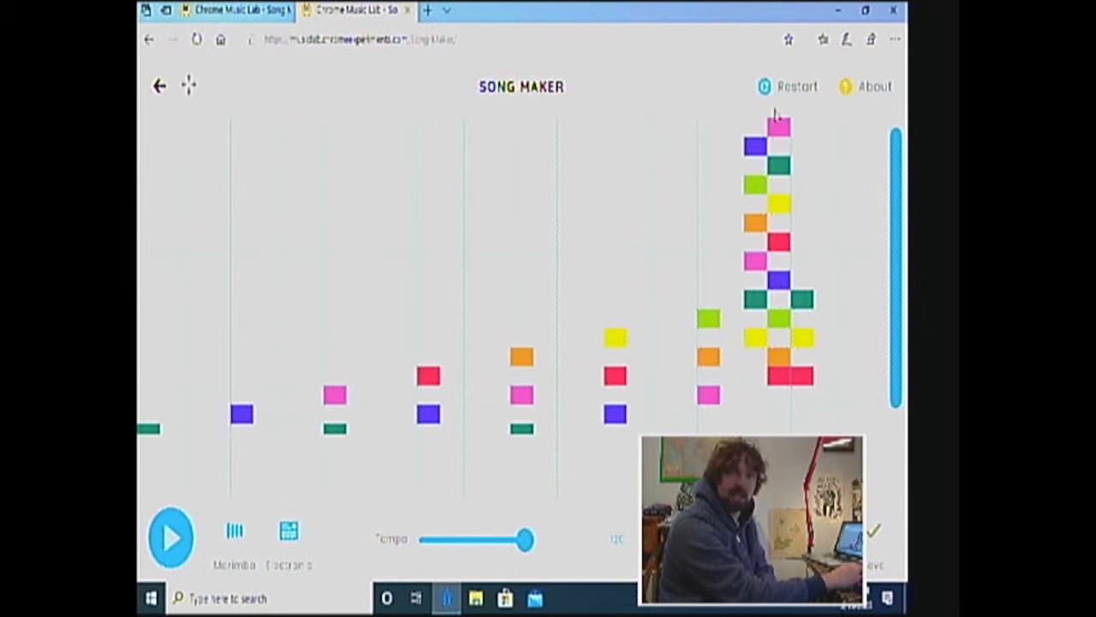
Erase the upper part of the staggered run before the last chord, from the high pink note down to the teal note
{"action": "left_click", "coordinate": [778, 128]}
{"action": "left_click", "coordinate": [757, 145]}
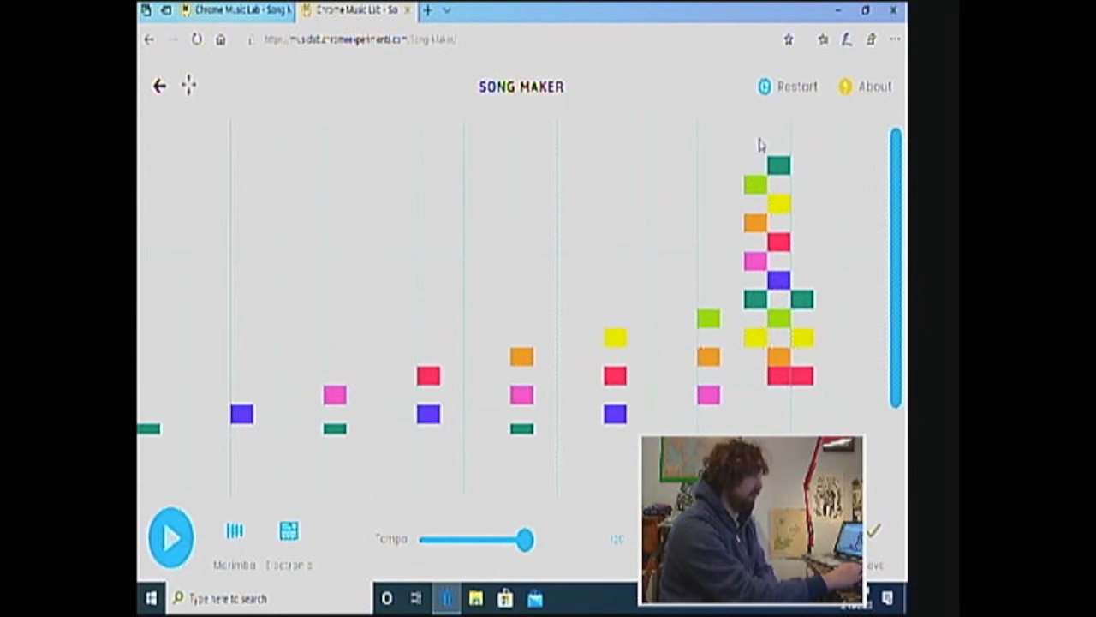
{"action": "left_click", "coordinate": [778, 165]}
{"action": "left_click", "coordinate": [756, 184]}
{"action": "left_click", "coordinate": [776, 202]}
{"action": "left_click", "coordinate": [754, 221]}
{"action": "left_click", "coordinate": [778, 243]}
{"action": "left_click", "coordinate": [757, 260]}
{"action": "left_click", "coordinate": [779, 280]}
{"action": "left_click", "coordinate": [755, 298]}
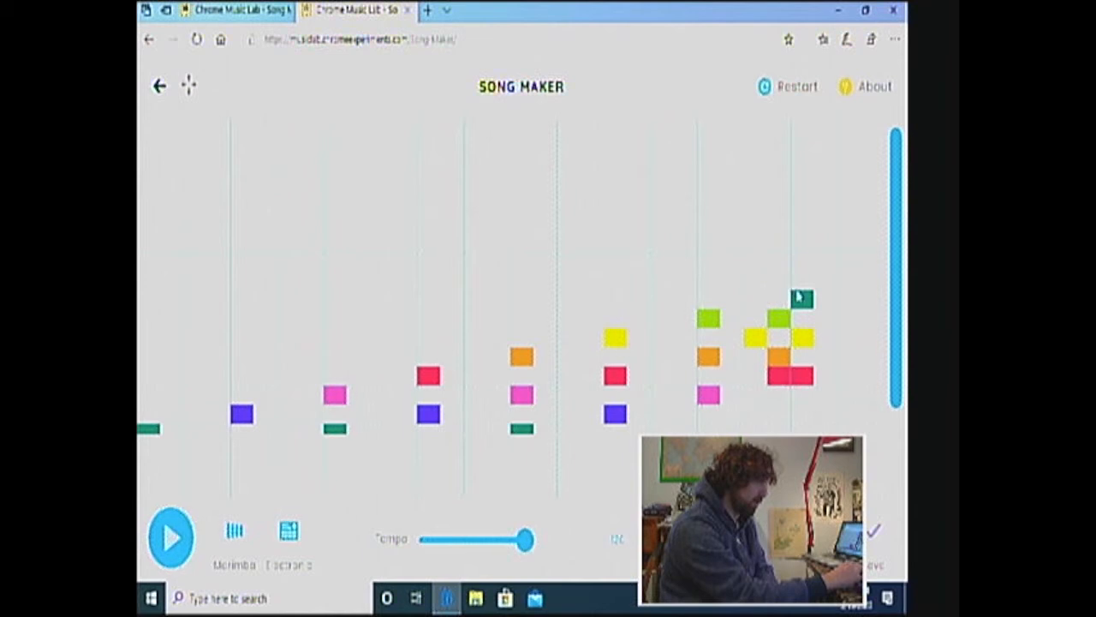
Erase the remaining staggered notes and restore the last chord to its red, yellow and teal triad
{"action": "left_click", "coordinate": [802, 280]}
{"action": "left_click", "coordinate": [777, 319]}
{"action": "left_click", "coordinate": [802, 279]}
{"action": "left_click", "coordinate": [801, 298]}
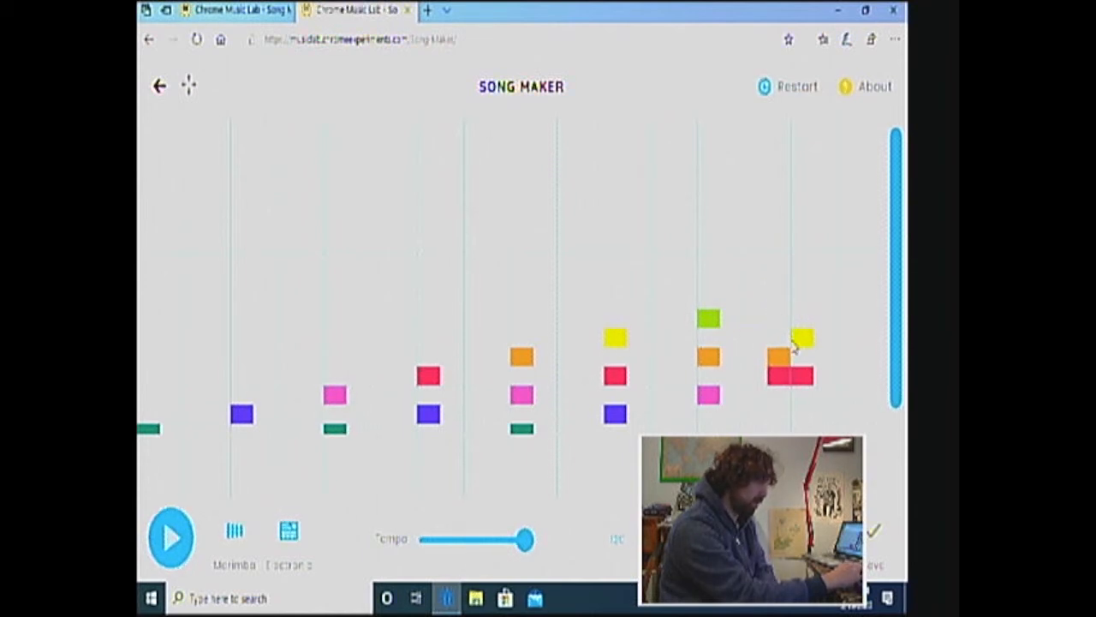
{"action": "left_click", "coordinate": [779, 357]}
{"action": "left_click", "coordinate": [777, 375]}
{"action": "left_click", "coordinate": [802, 298]}
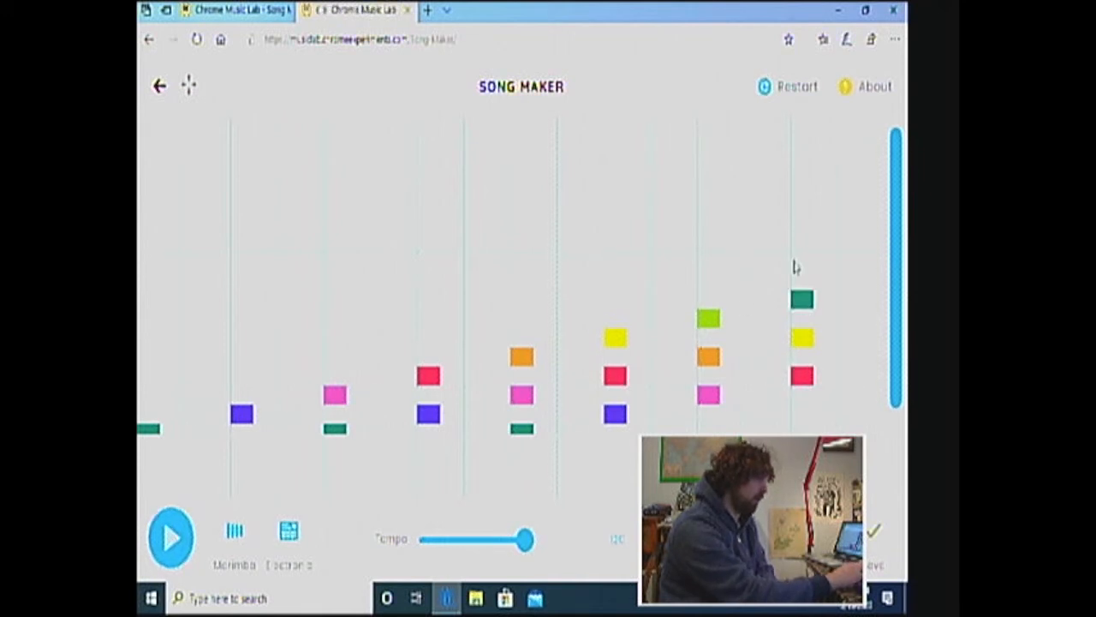
Try filling the first column with every scale note up to the octave, and restore its red, yellow and teal triad
{"action": "left_click_drag", "start_coordinate": [897, 277], "coordinate": [890, 387]}
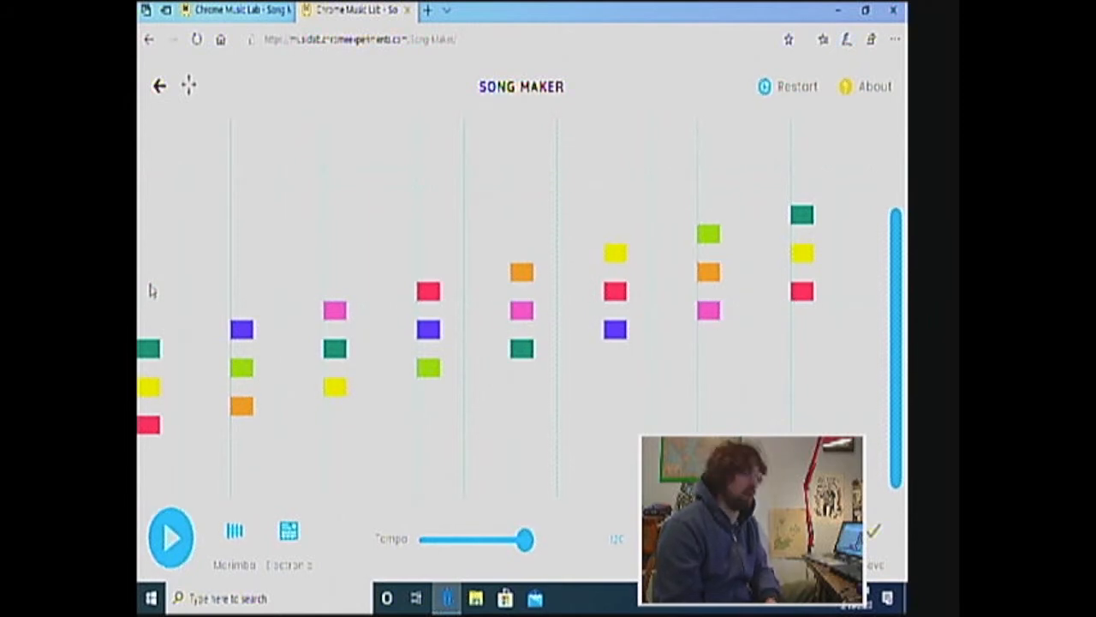
{"action": "left_click_drag", "start_coordinate": [151, 291], "coordinate": [145, 421]}
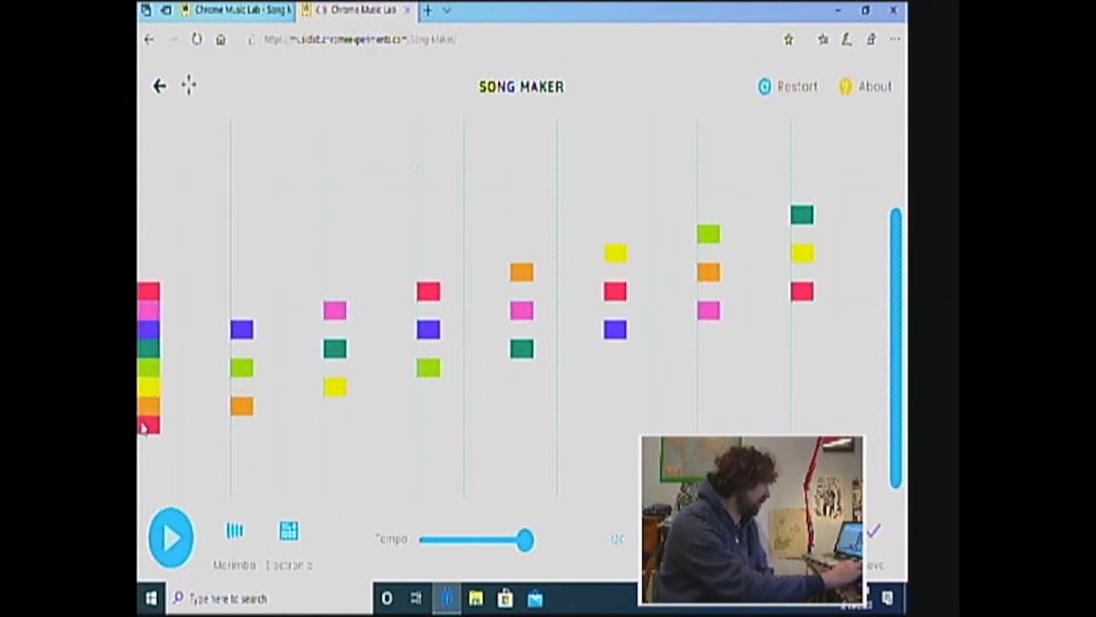
{"action": "left_click_drag", "start_coordinate": [152, 293], "coordinate": [150, 390]}
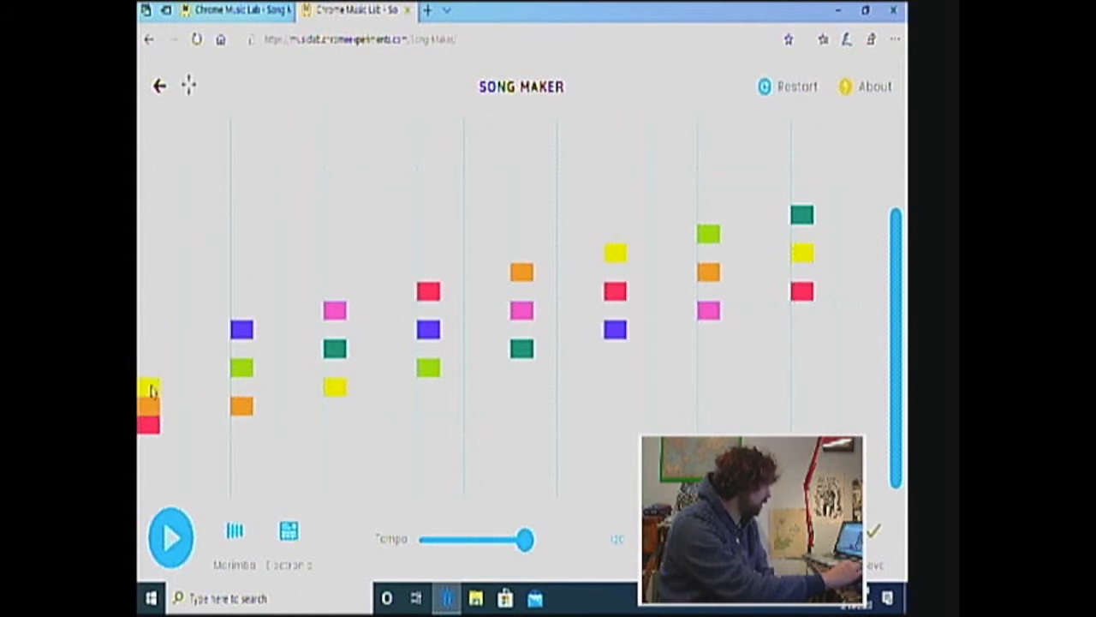
{"action": "left_click", "coordinate": [149, 348]}
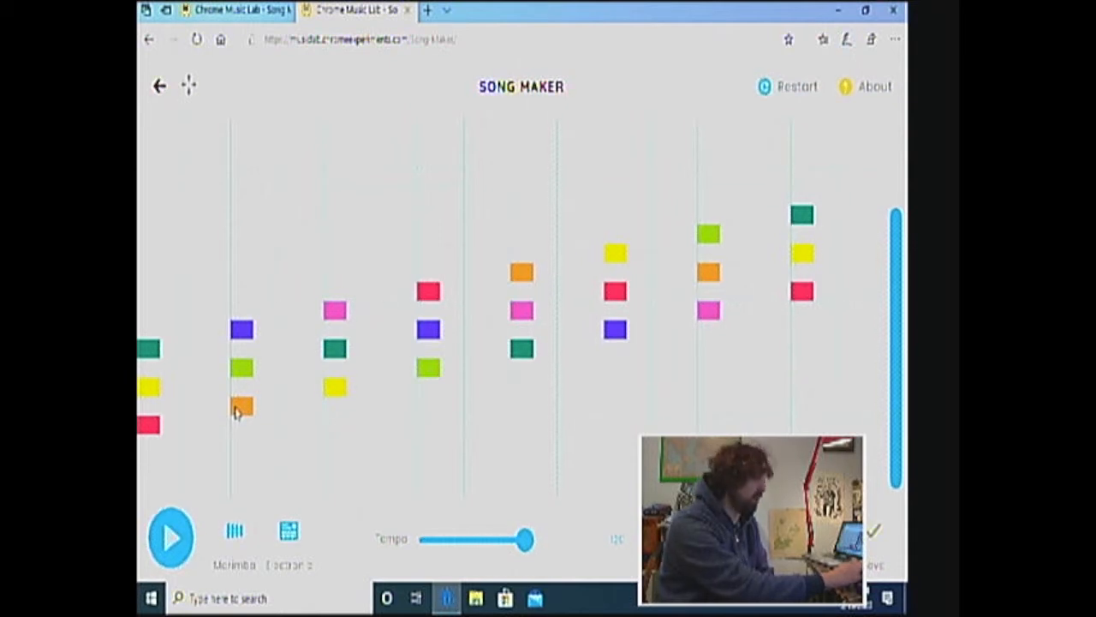
Double the root of each of the eight triads one octave higher, from red on the first chord to red on the last
{"action": "left_click", "coordinate": [148, 293]}
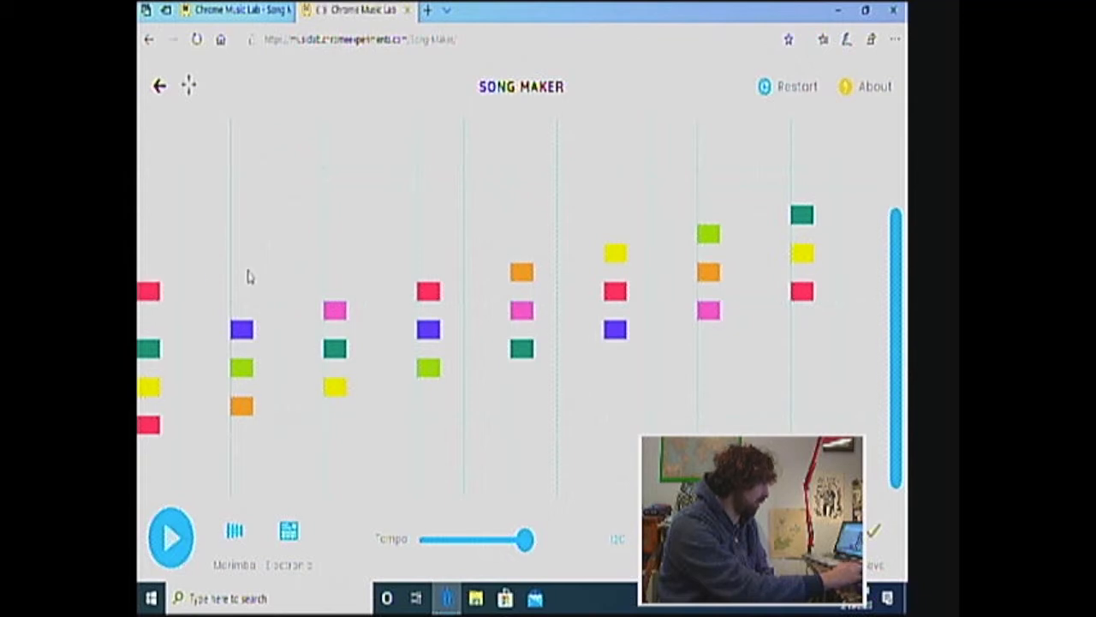
{"action": "left_click", "coordinate": [246, 274]}
{"action": "left_click", "coordinate": [335, 253]}
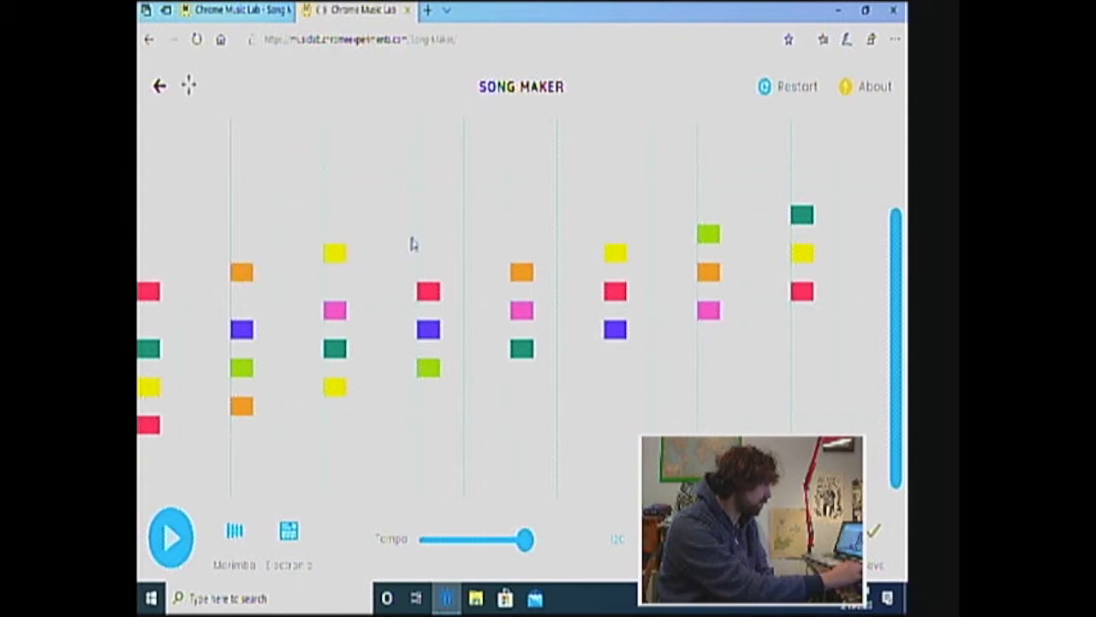
{"action": "left_click", "coordinate": [430, 242]}
{"action": "left_click", "coordinate": [524, 214]}
{"action": "left_click", "coordinate": [614, 199]}
{"action": "left_click", "coordinate": [711, 178]}
{"action": "left_click", "coordinate": [801, 164]}
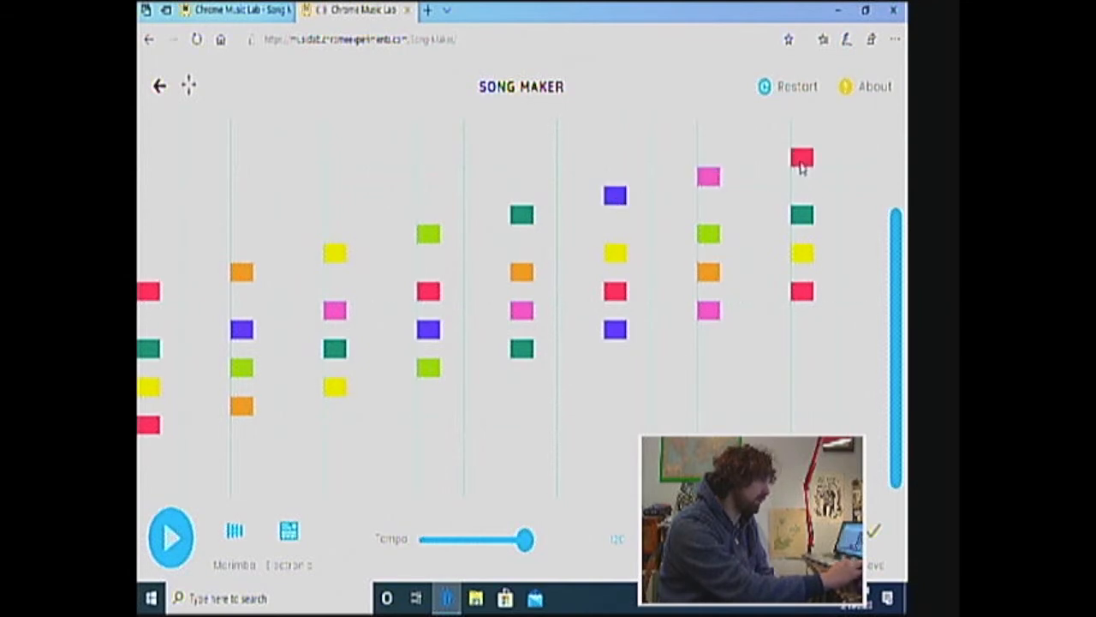
Remove the lowest root note from all eight chords to leave them in first inversion
{"action": "left_click", "coordinate": [146, 432]}
{"action": "left_click", "coordinate": [243, 408]}
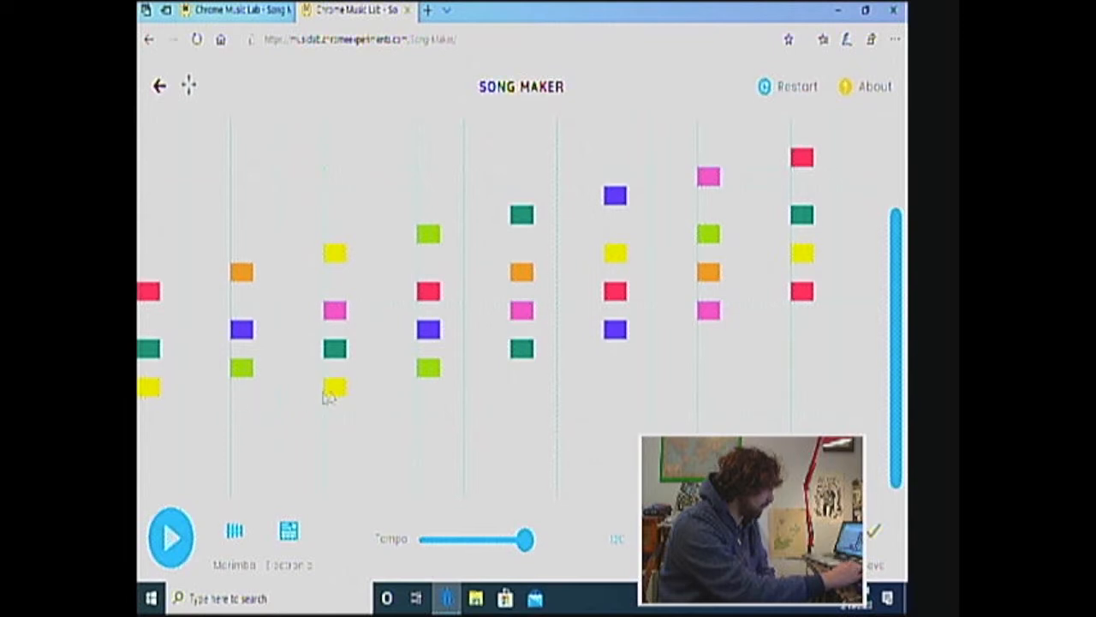
{"action": "left_click", "coordinate": [335, 387]}
{"action": "left_click", "coordinate": [428, 369]}
{"action": "left_click", "coordinate": [520, 351]}
{"action": "left_click", "coordinate": [616, 332]}
{"action": "left_click", "coordinate": [708, 311]}
{"action": "left_click", "coordinate": [801, 291]}
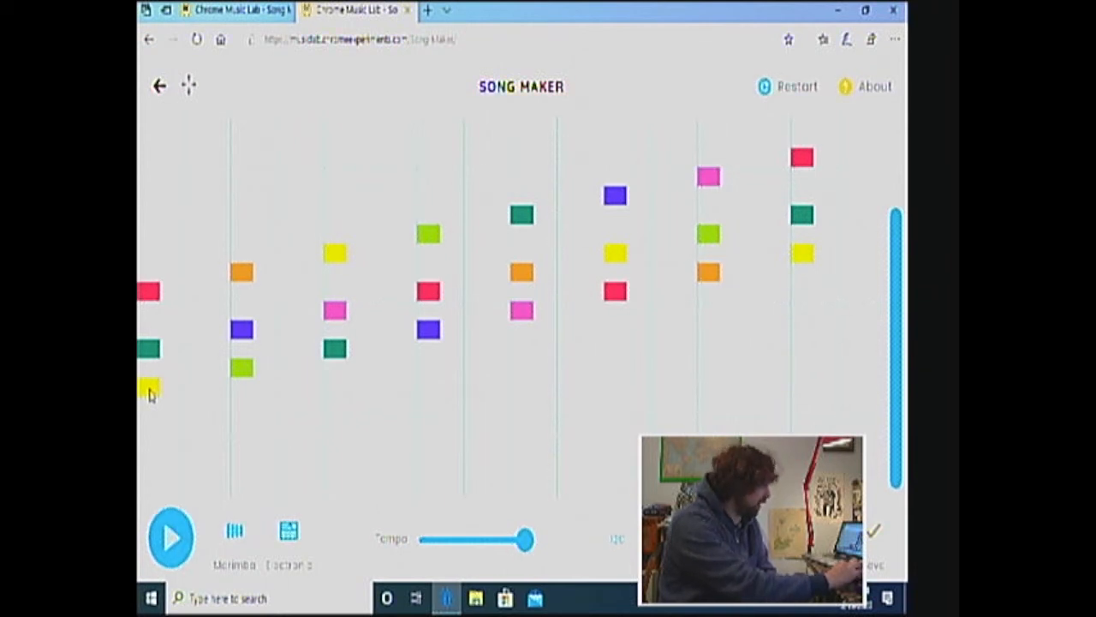
Try adding a yellow note to the first chord an octave above its bottom note, and remove it again
{"action": "left_click", "coordinate": [148, 238]}
{"action": "left_click", "coordinate": [148, 239]}
{"action": "left_click", "coordinate": [147, 256]}
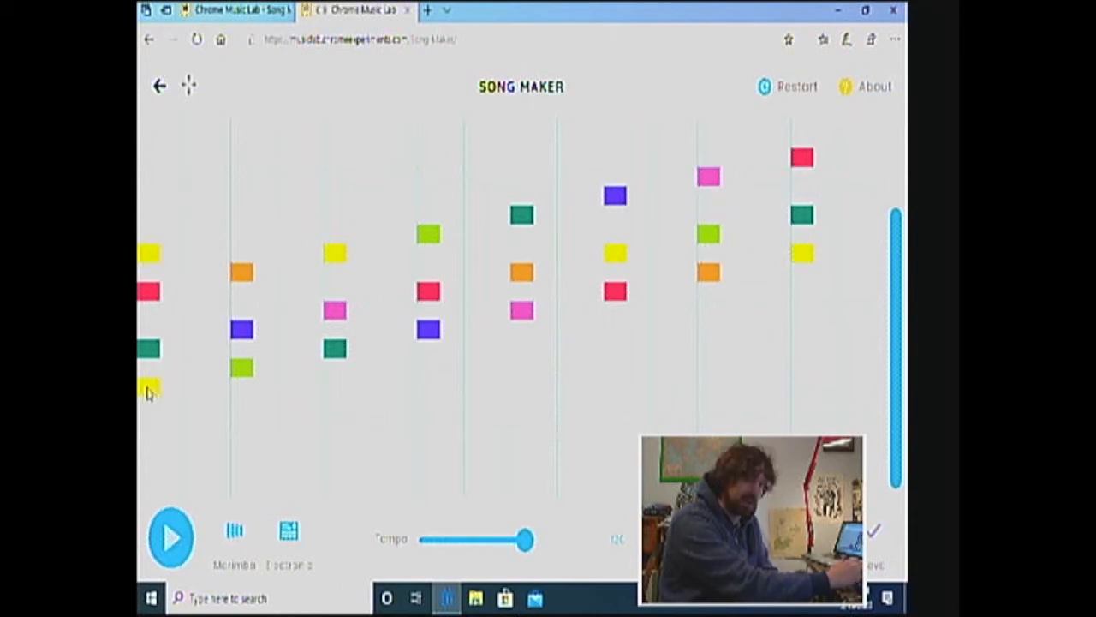
{"action": "left_click", "coordinate": [148, 255]}
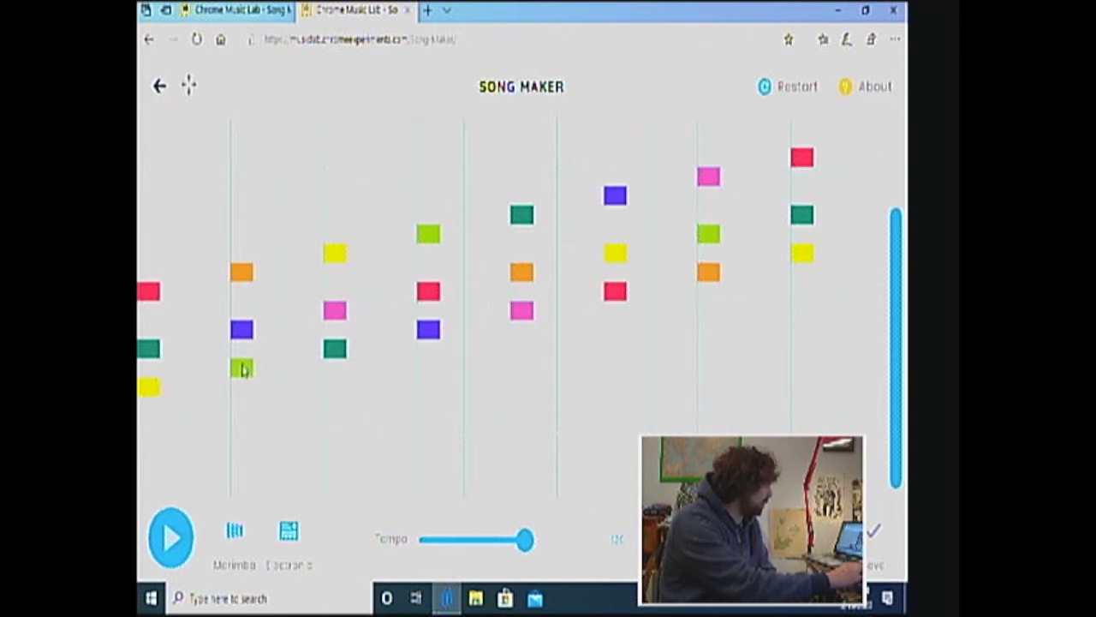
Double the bottom note of the second through eighth chords one octave higher, from lime on the second to yellow on the last
{"action": "left_click", "coordinate": [239, 219]}
{"action": "left_click", "coordinate": [239, 221]}
{"action": "left_click", "coordinate": [240, 231]}
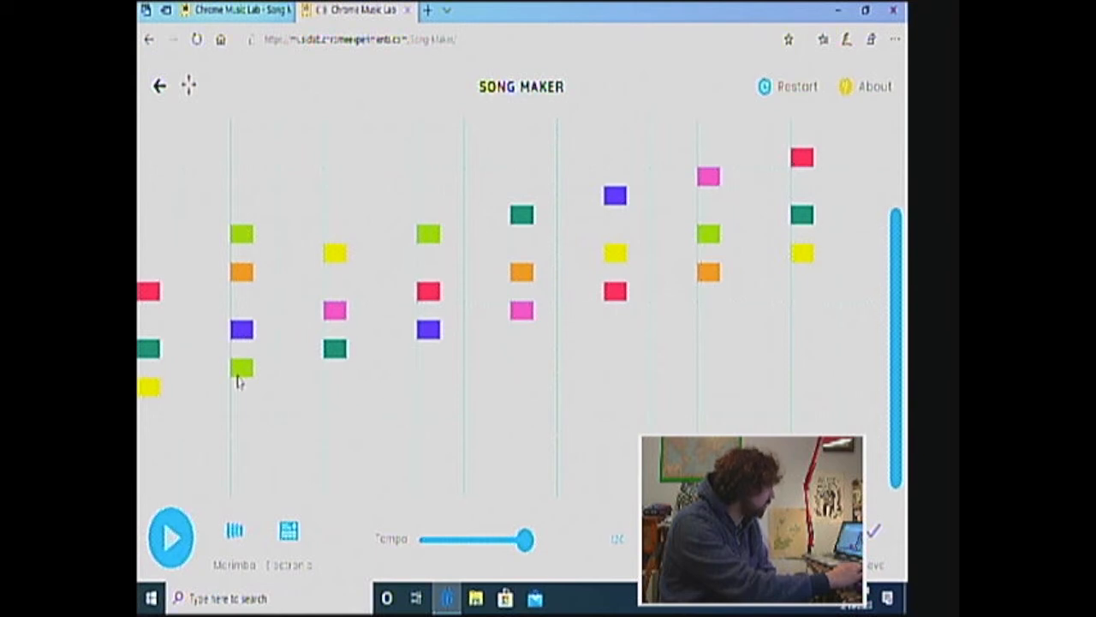
{"action": "left_click", "coordinate": [335, 218]}
{"action": "left_click", "coordinate": [430, 198]}
{"action": "left_click", "coordinate": [522, 177]}
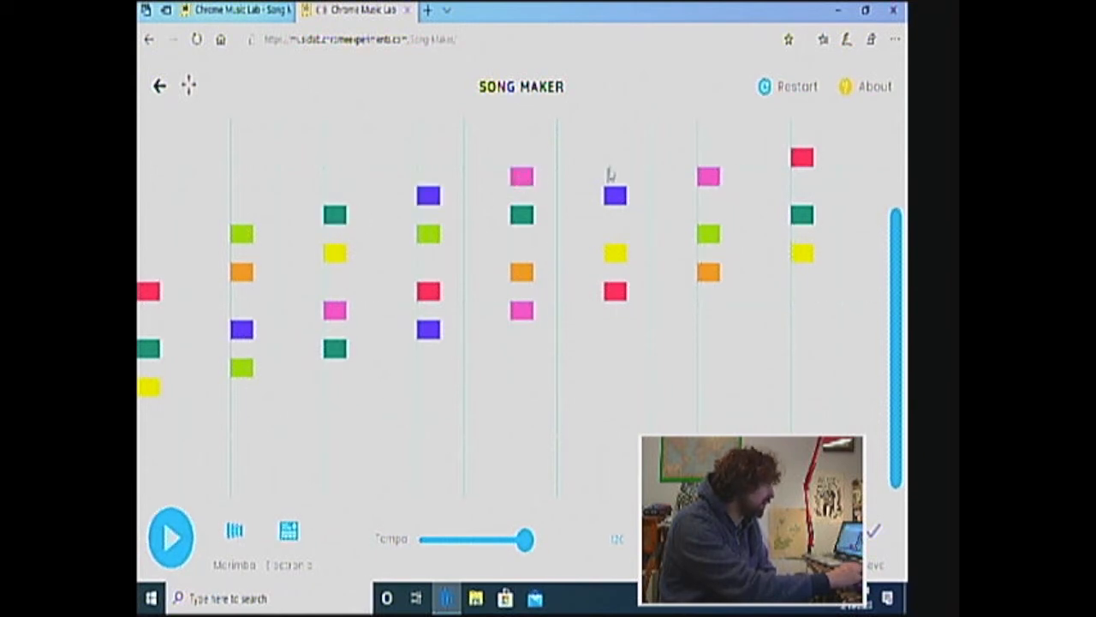
{"action": "left_click", "coordinate": [614, 161]}
{"action": "left_click", "coordinate": [707, 138]}
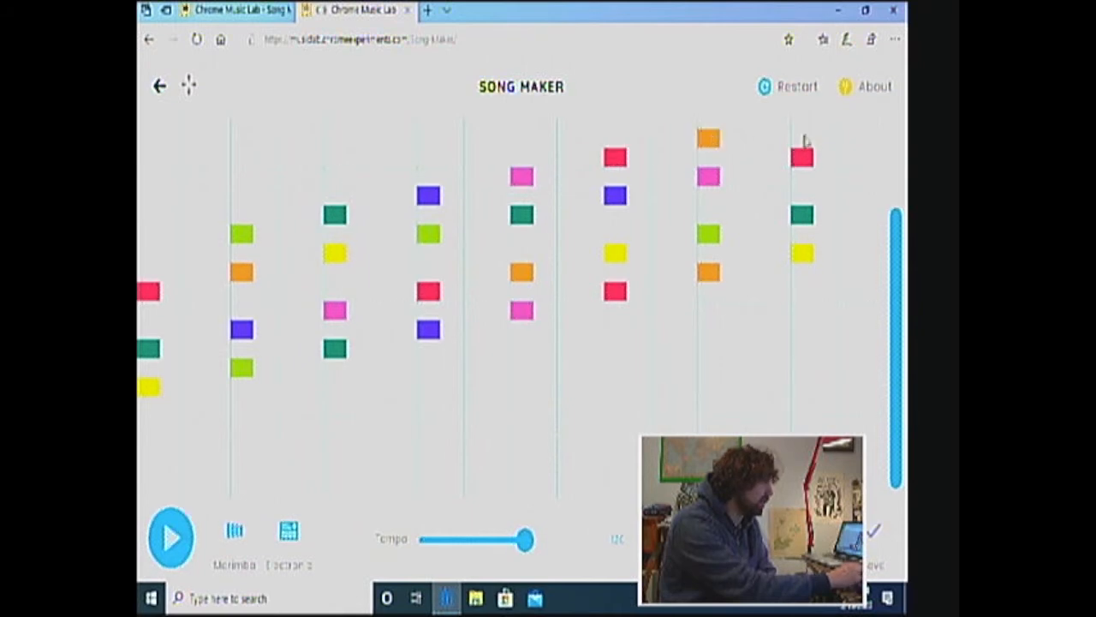
{"action": "left_click", "coordinate": [803, 126]}
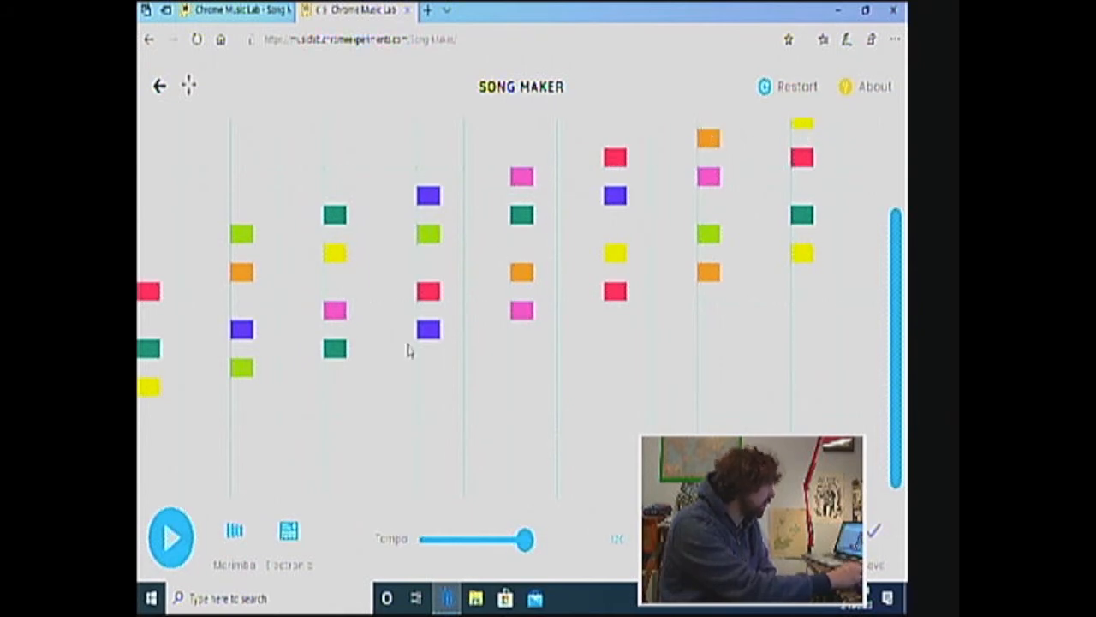
Remove the lowest note from the second through eighth chords, from lime on the second to yellow on the eighth
{"action": "left_click", "coordinate": [243, 370]}
{"action": "left_click", "coordinate": [337, 349]}
{"action": "left_click", "coordinate": [428, 330]}
{"action": "left_click", "coordinate": [525, 314]}
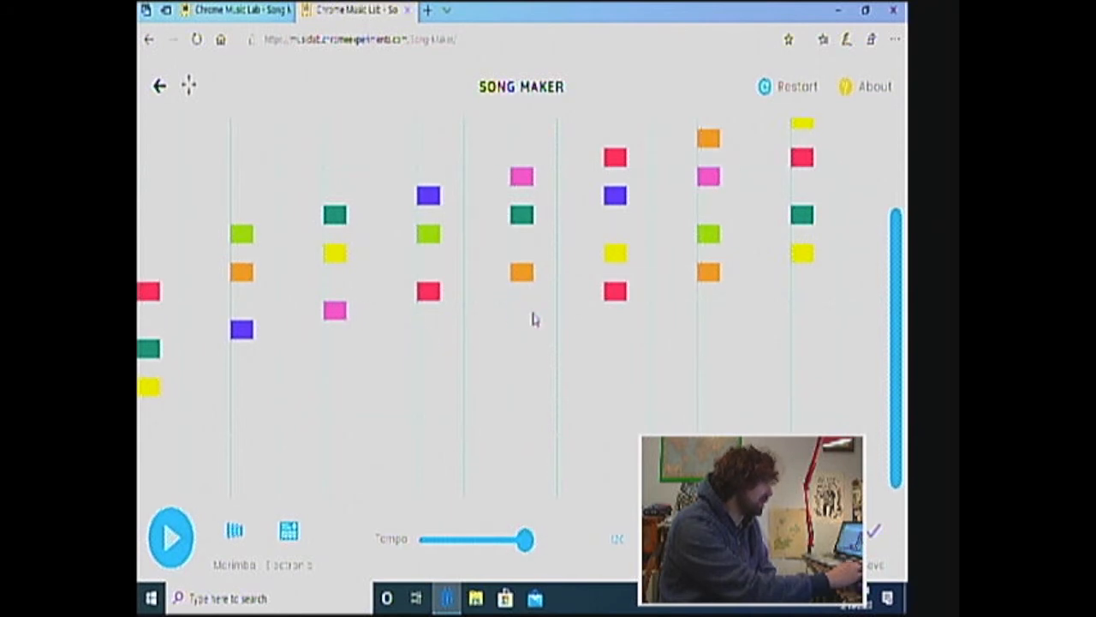
{"action": "left_click", "coordinate": [621, 294]}
{"action": "left_click", "coordinate": [710, 275]}
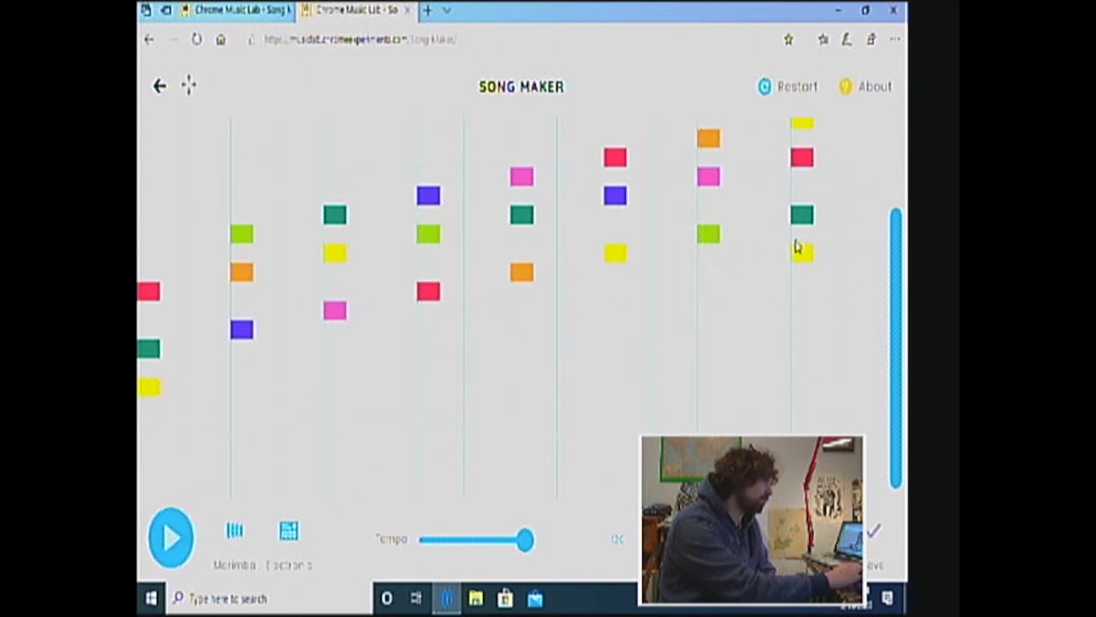
{"action": "left_click", "coordinate": [797, 255]}
Play back the eight second-inversion chords
{"action": "scroll", "coordinate": [539, 297], "scroll_direction": "up", "scroll_amount": 2}
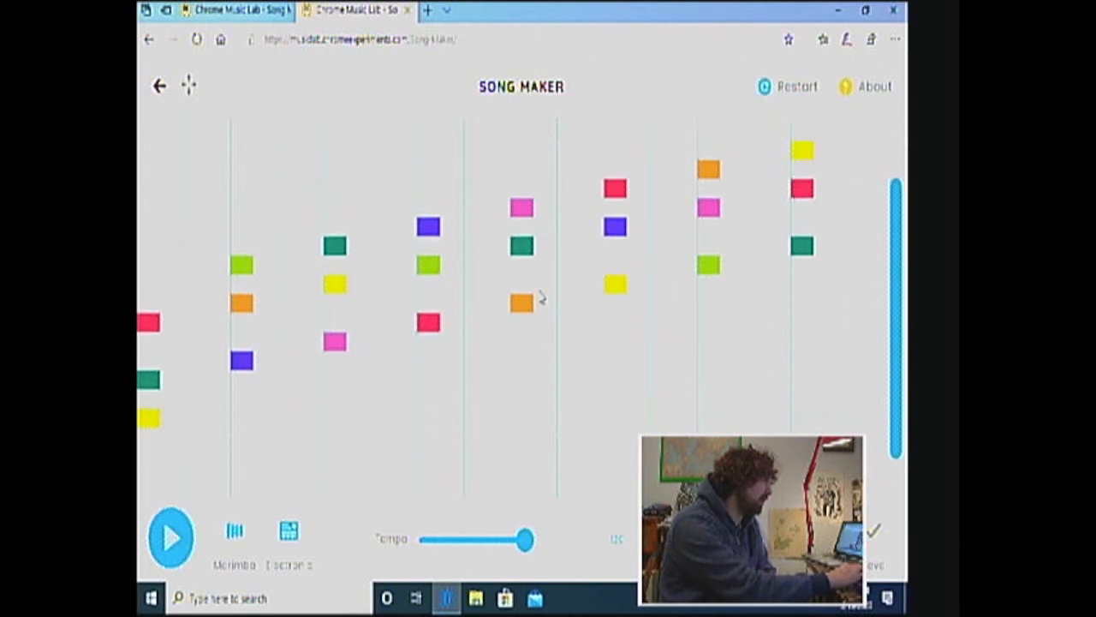
{"action": "scroll", "coordinate": [538, 296], "scroll_direction": "down", "scroll_amount": 1}
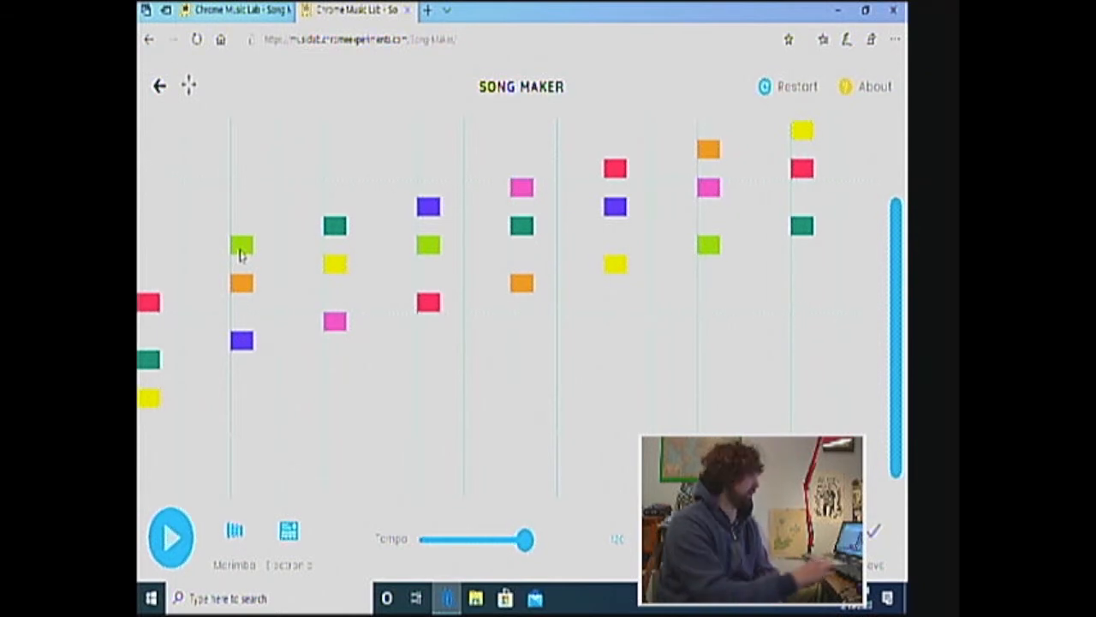
{"action": "left_click", "coordinate": [170, 536]}
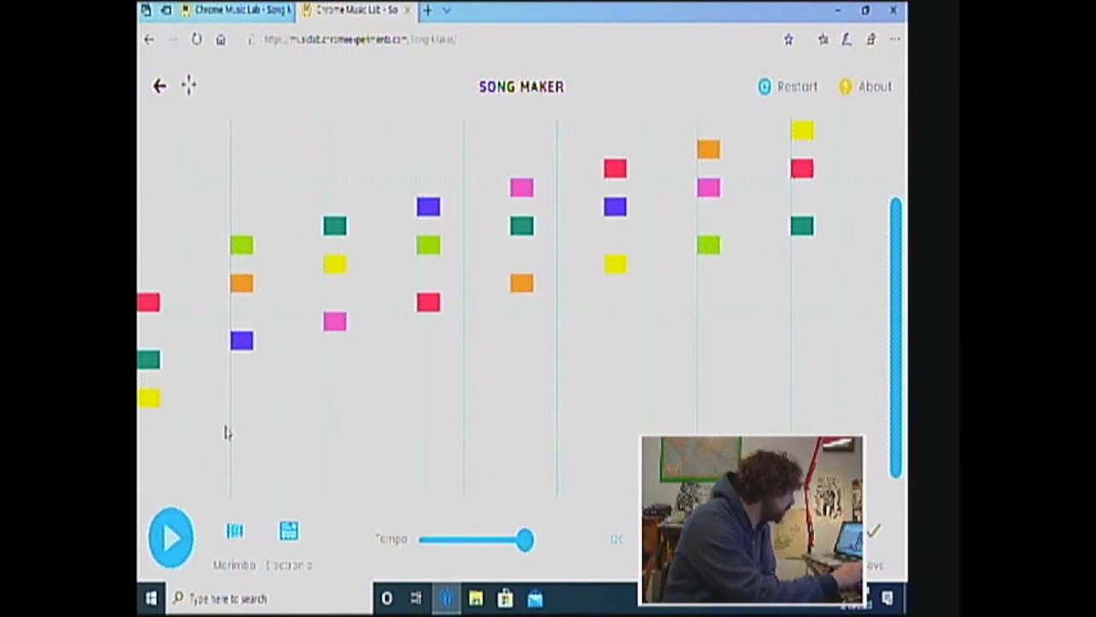
Try moving the first chord's bottom yellow note up an octave, and return it to its original pitch
{"action": "scroll", "coordinate": [227, 432], "scroll_direction": "down", "scroll_amount": 1}
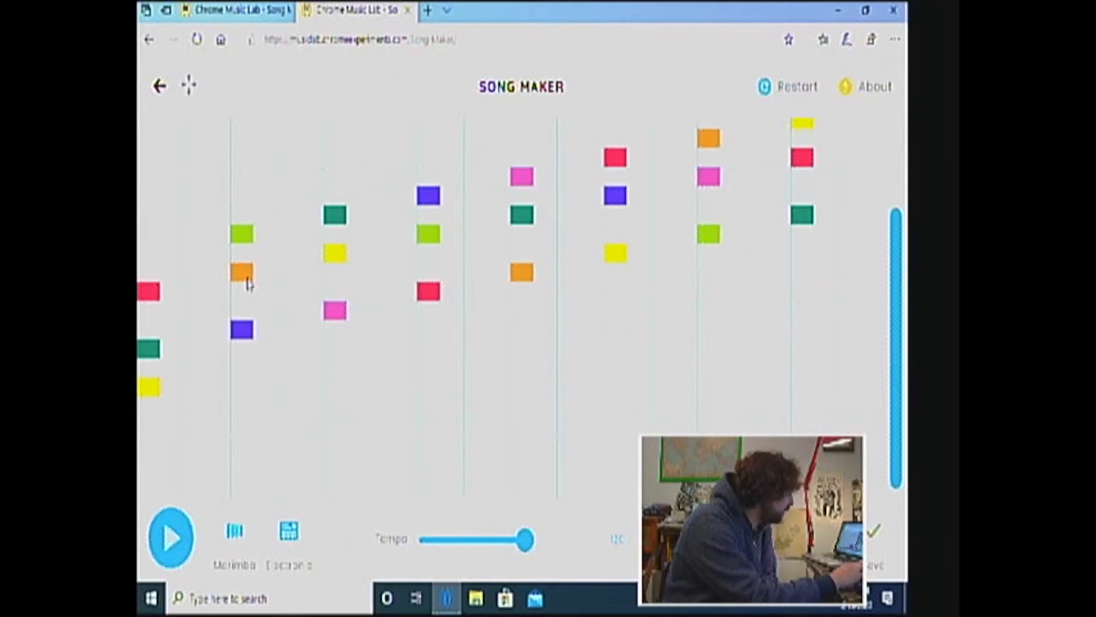
{"action": "scroll", "coordinate": [303, 229], "scroll_direction": "up", "scroll_amount": 2}
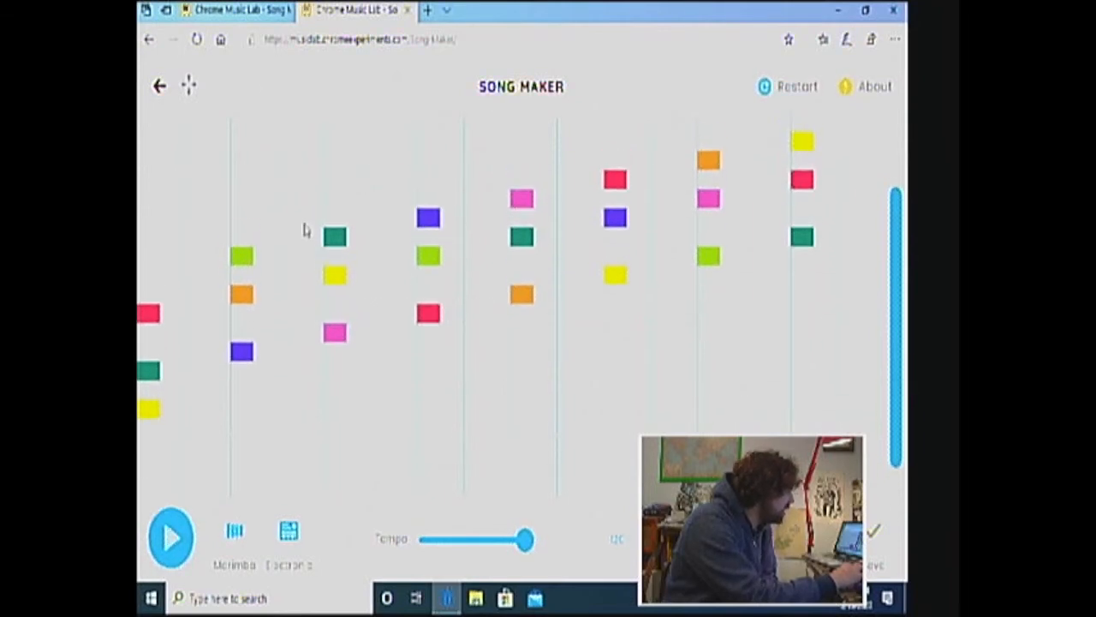
{"action": "scroll", "coordinate": [306, 230], "scroll_direction": "down", "scroll_amount": 1}
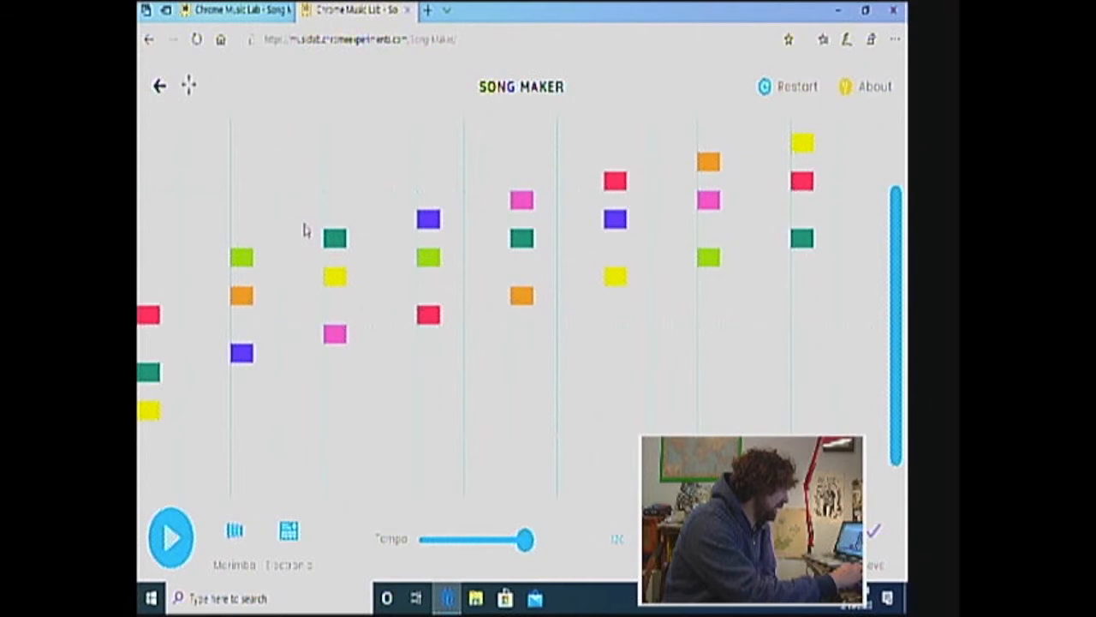
{"action": "left_click", "coordinate": [148, 412]}
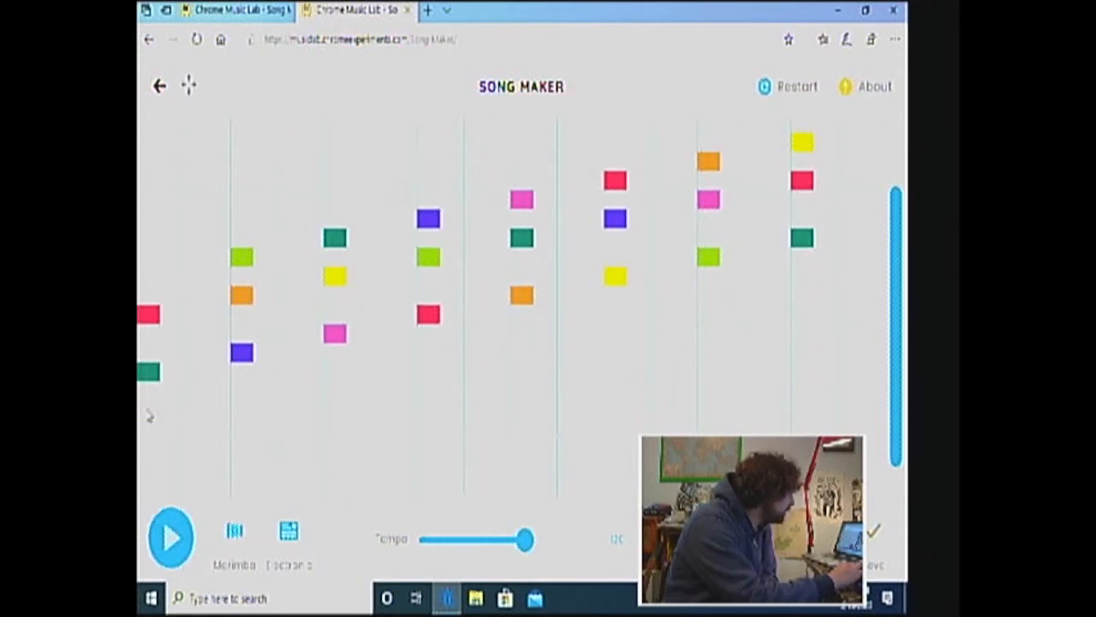
{"action": "left_click", "coordinate": [148, 275]}
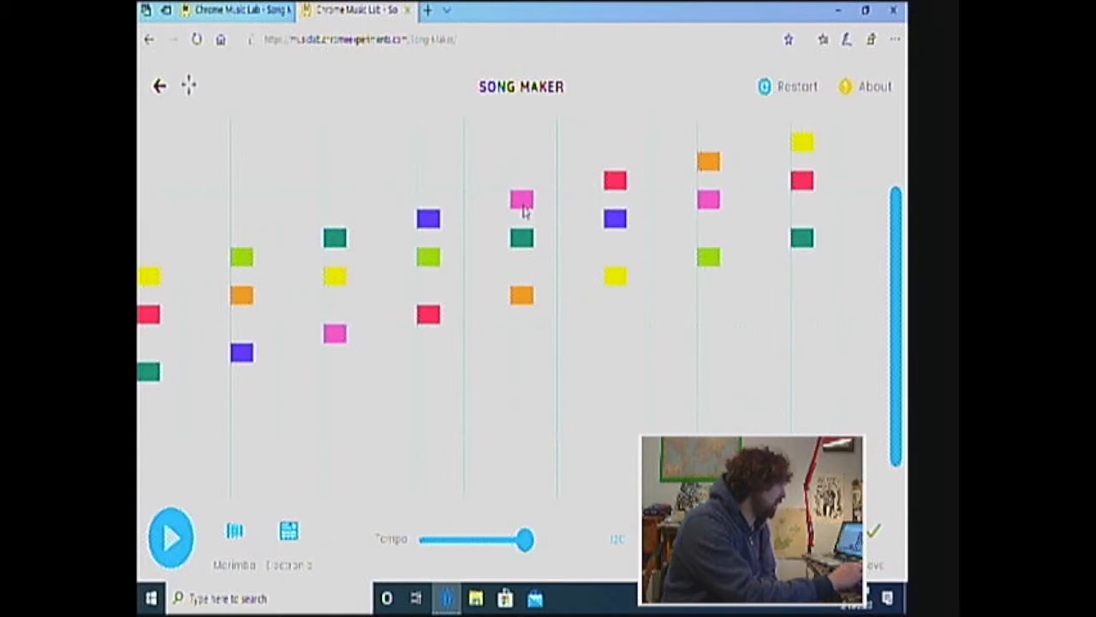
{"action": "scroll", "coordinate": [214, 367], "scroll_direction": "down", "scroll_amount": 1}
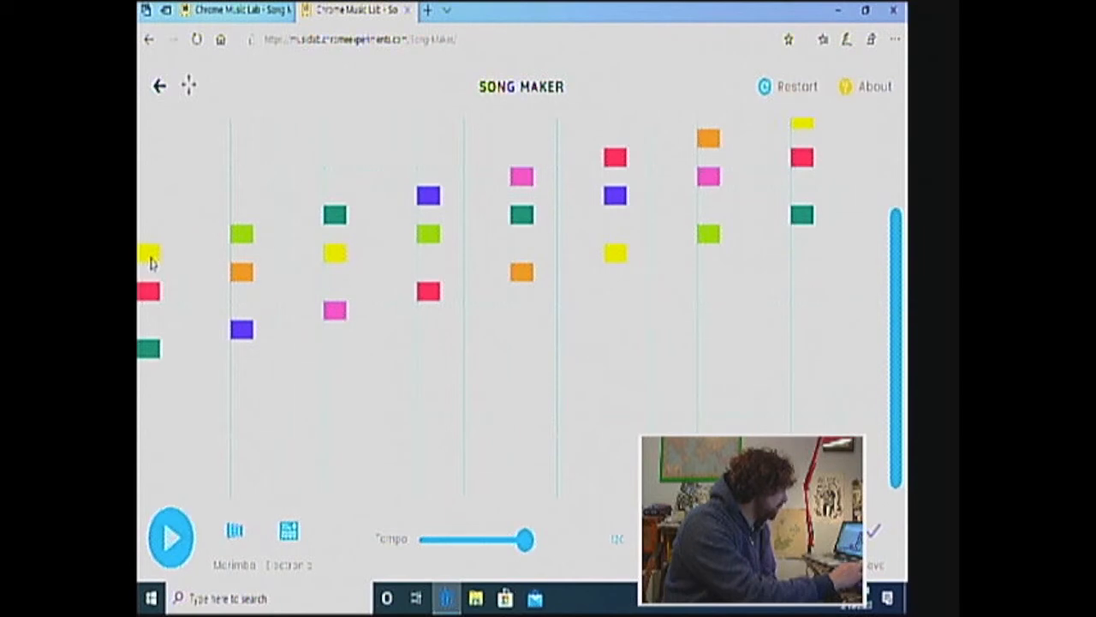
{"action": "left_click", "coordinate": [147, 387]}
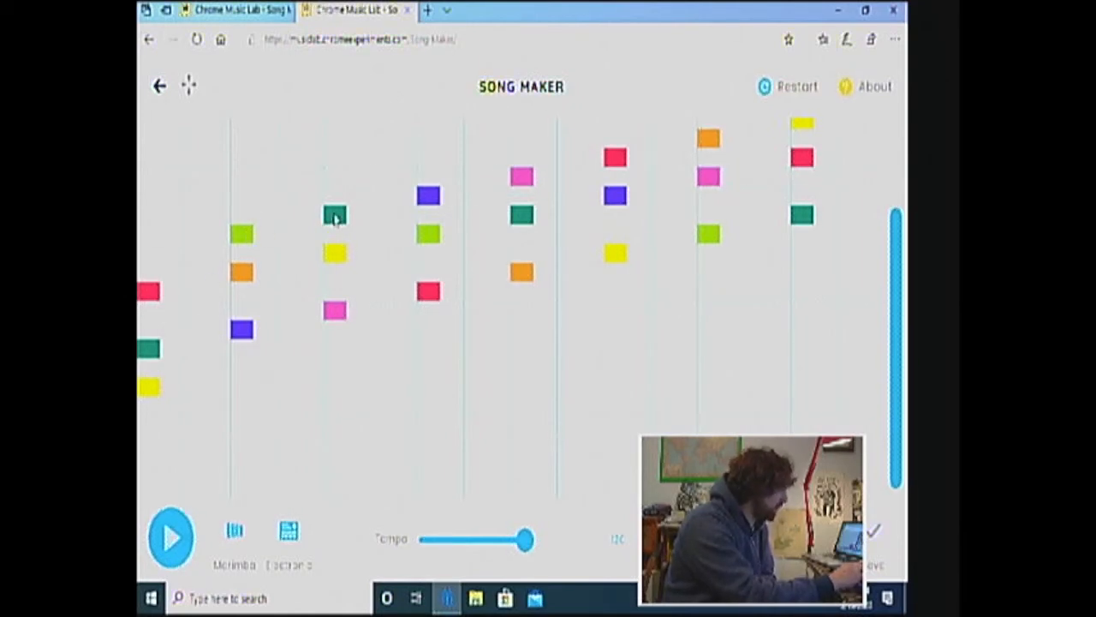
Move the third chord's top teal note and the fourth chord's purple and lime notes down an octave
{"action": "left_click", "coordinate": [335, 215]}
{"action": "left_click", "coordinate": [336, 353]}
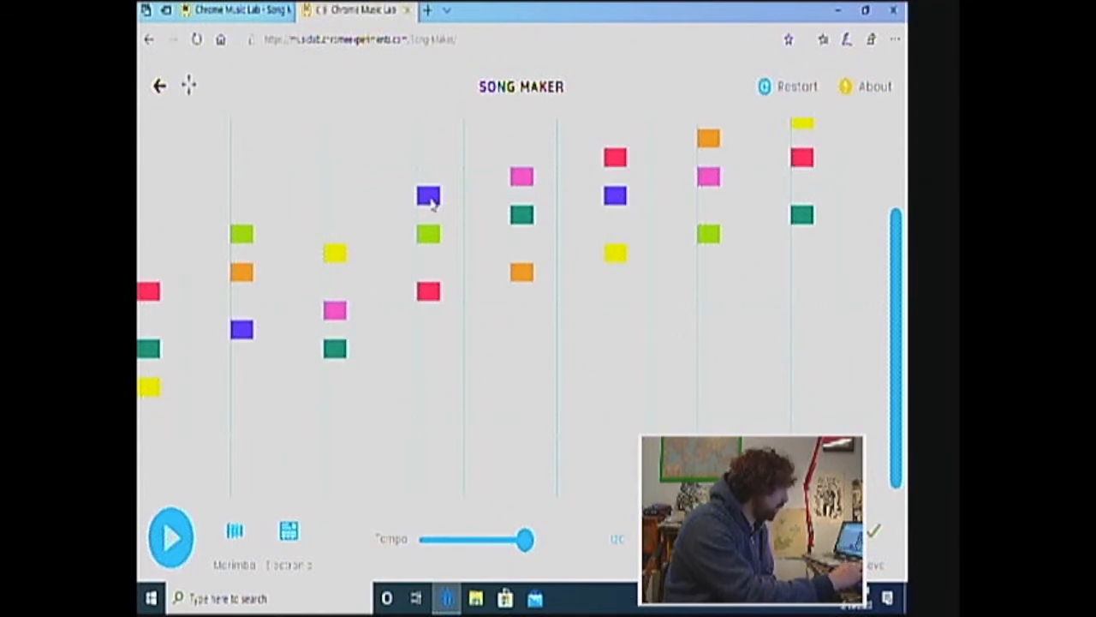
{"action": "left_click", "coordinate": [430, 199]}
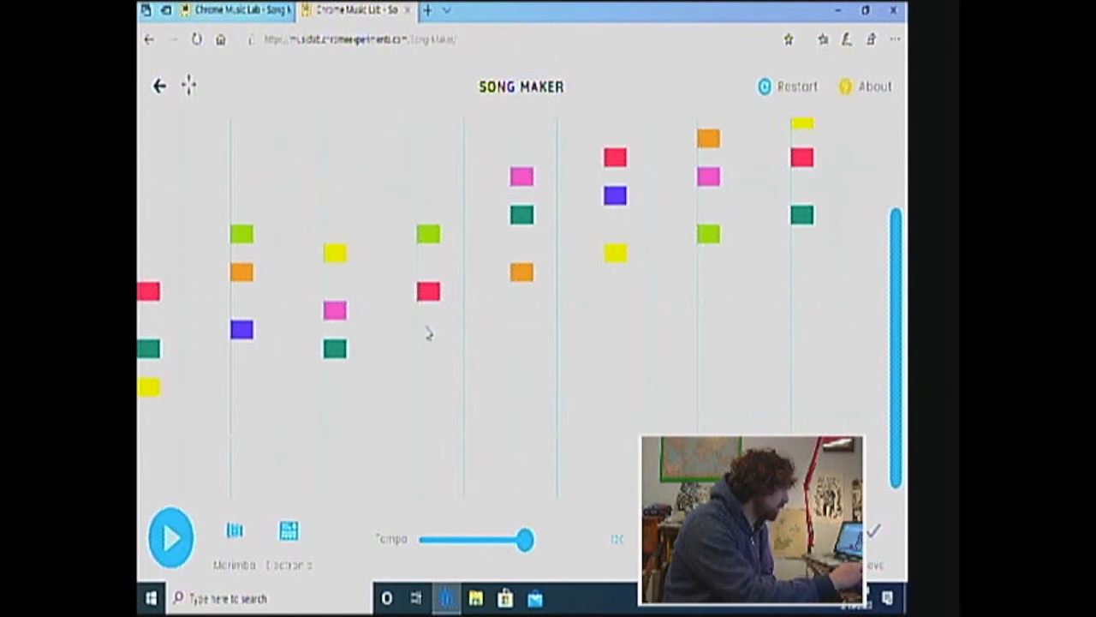
{"action": "left_click", "coordinate": [428, 331]}
{"action": "left_click", "coordinate": [429, 236]}
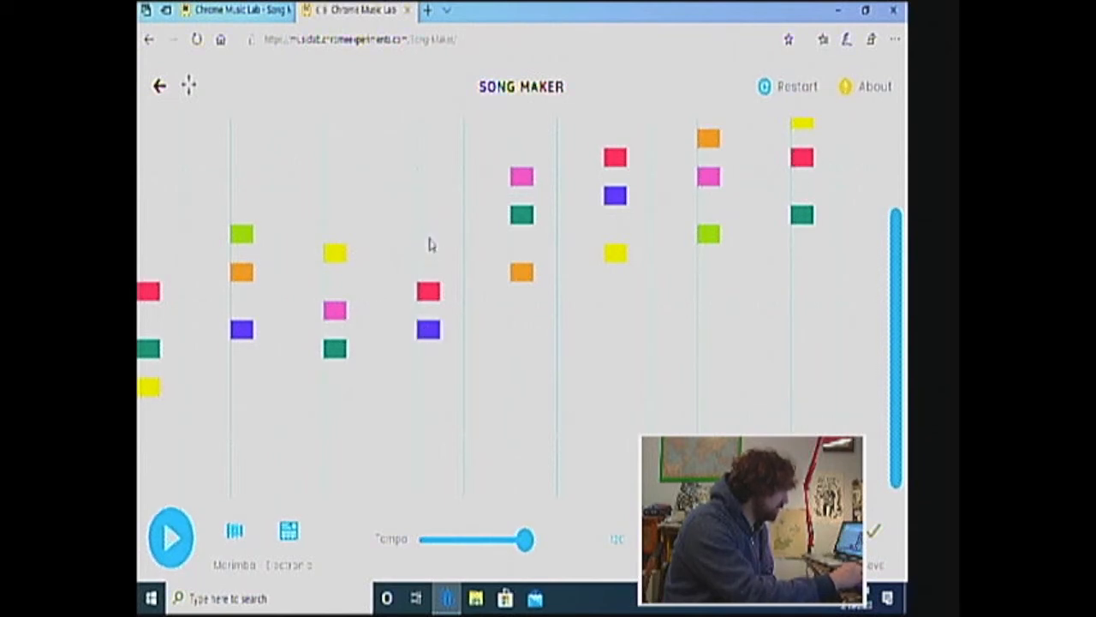
{"action": "left_click", "coordinate": [430, 369]}
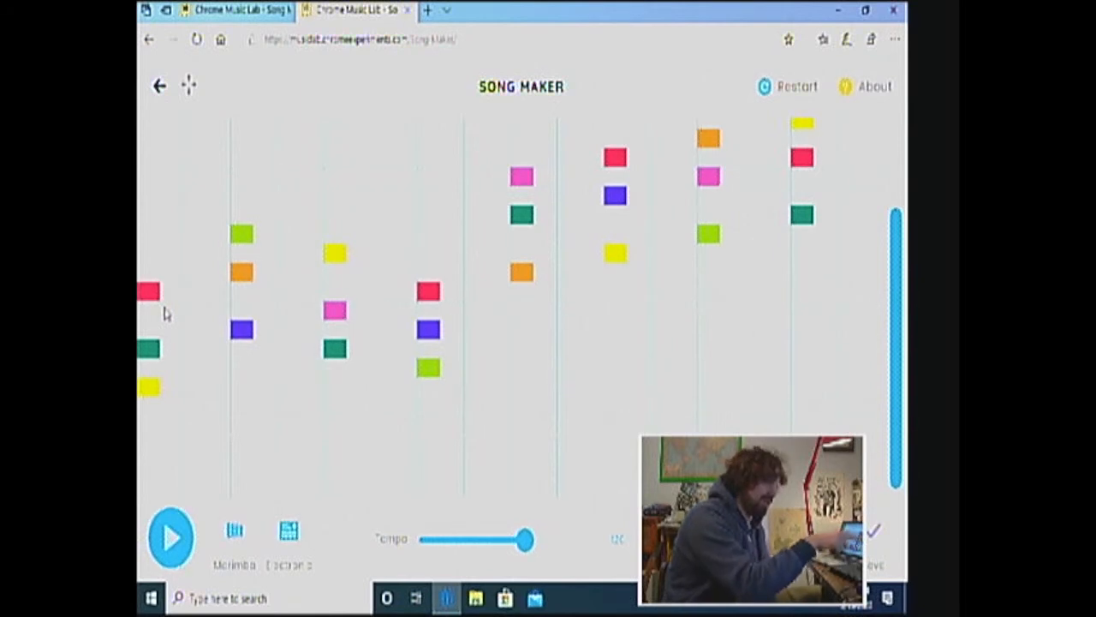
Move the fifth chord's pink and teal notes down an octave, leaving orange on top
{"action": "left_click", "coordinate": [522, 179]}
{"action": "left_click", "coordinate": [520, 311]}
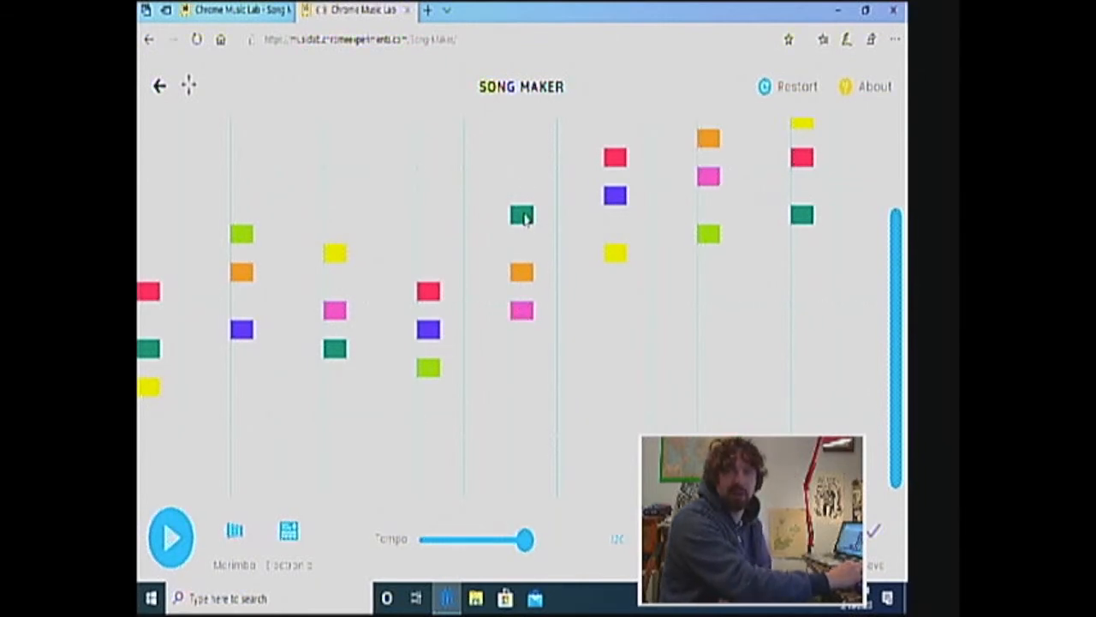
{"action": "left_click", "coordinate": [522, 216]}
{"action": "left_click", "coordinate": [523, 349]}
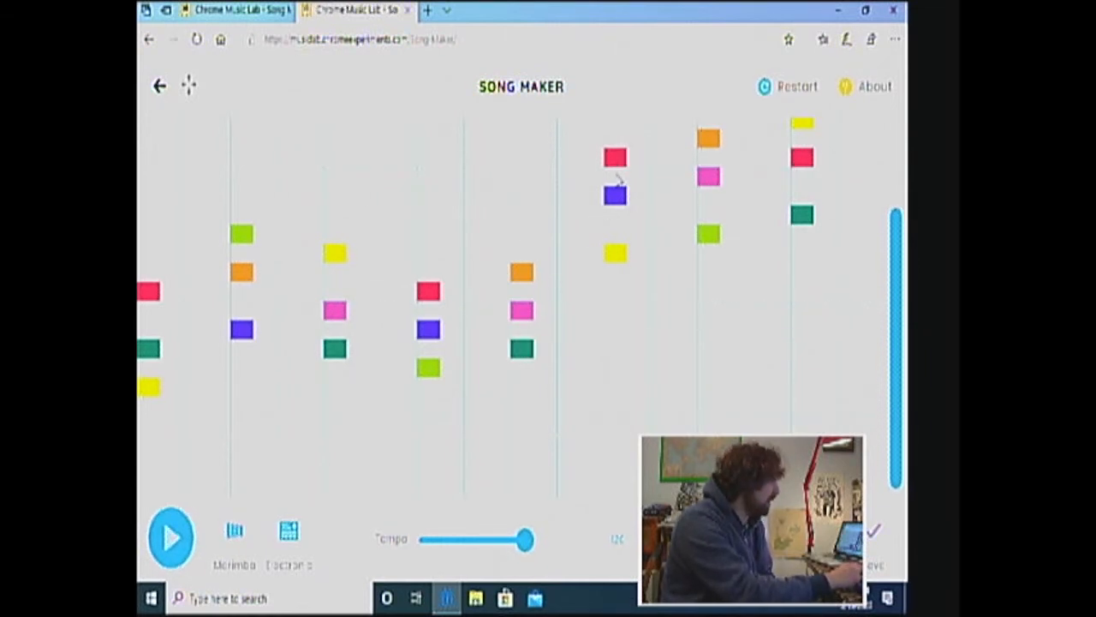
Move the sixth chord's red note and the seventh chord's orange note down an octave
{"action": "left_click", "coordinate": [620, 162]}
{"action": "left_click", "coordinate": [618, 293]}
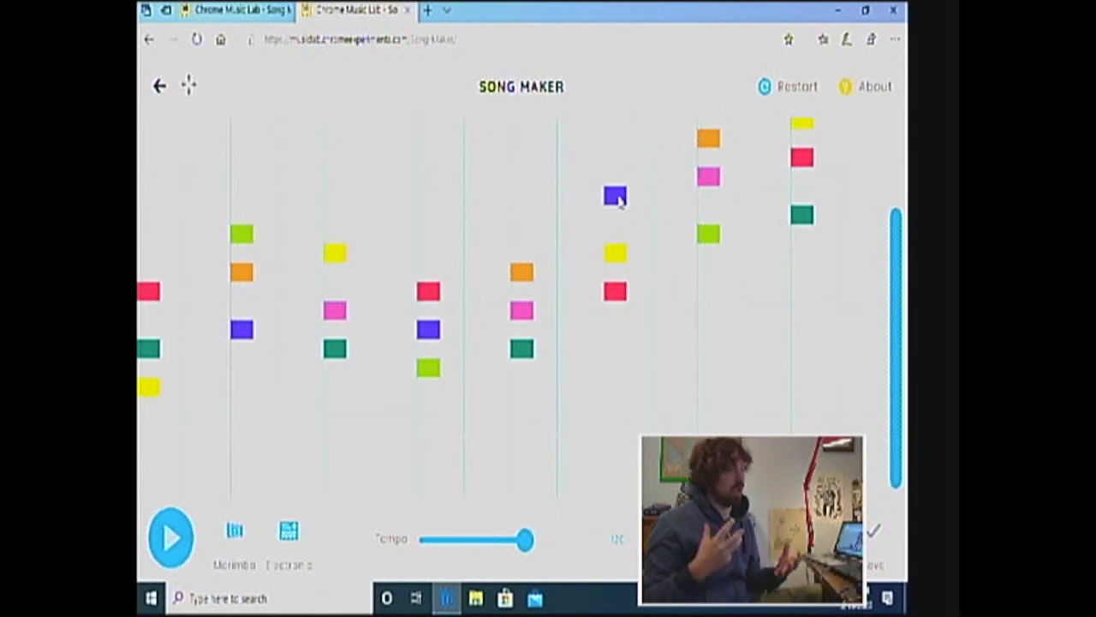
{"action": "left_click", "coordinate": [709, 139]}
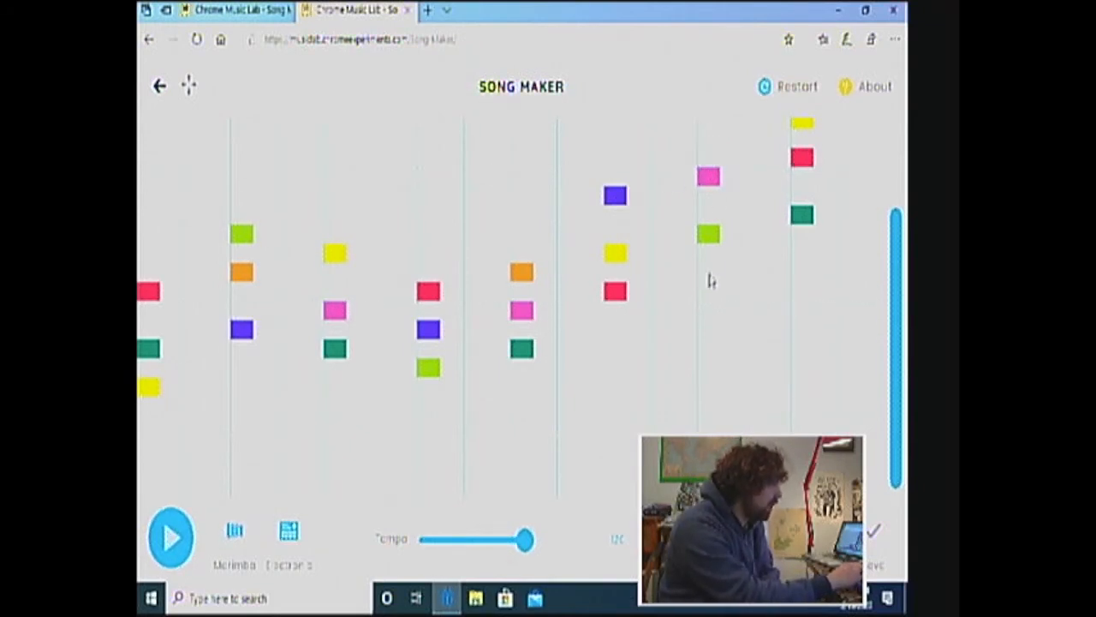
{"action": "left_click", "coordinate": [709, 272]}
Move the eighth chord's yellow and red notes down an octave, and play back the progression
{"action": "left_click", "coordinate": [803, 127]}
{"action": "left_click", "coordinate": [802, 274]}
{"action": "left_click", "coordinate": [803, 255]}
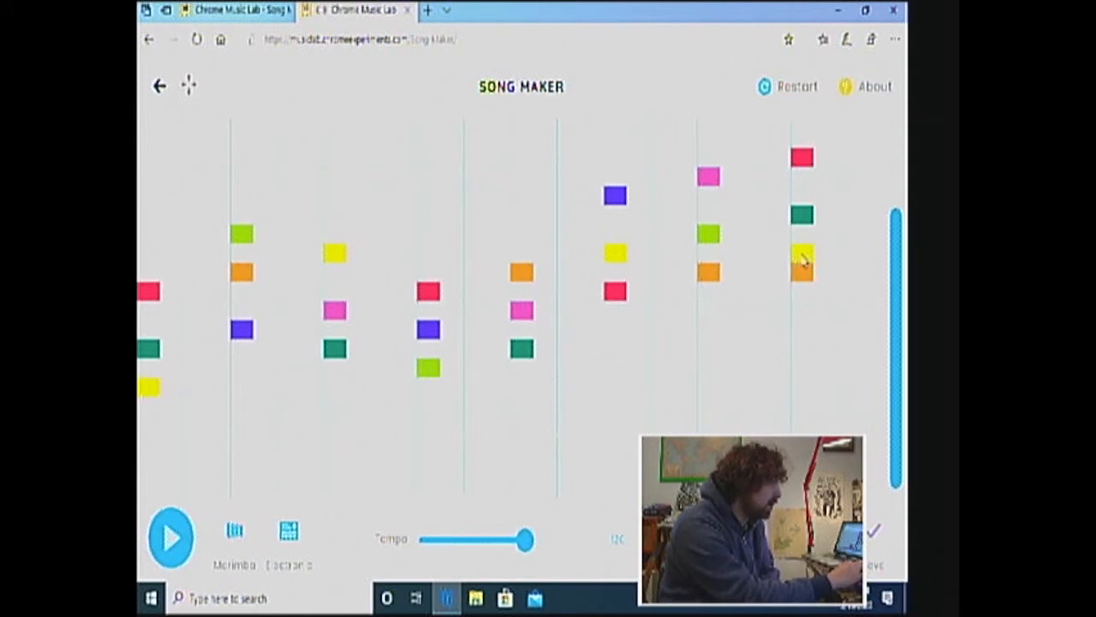
{"action": "left_click", "coordinate": [803, 259]}
{"action": "left_click", "coordinate": [802, 274]}
{"action": "left_click", "coordinate": [804, 159]}
{"action": "left_click", "coordinate": [803, 311]}
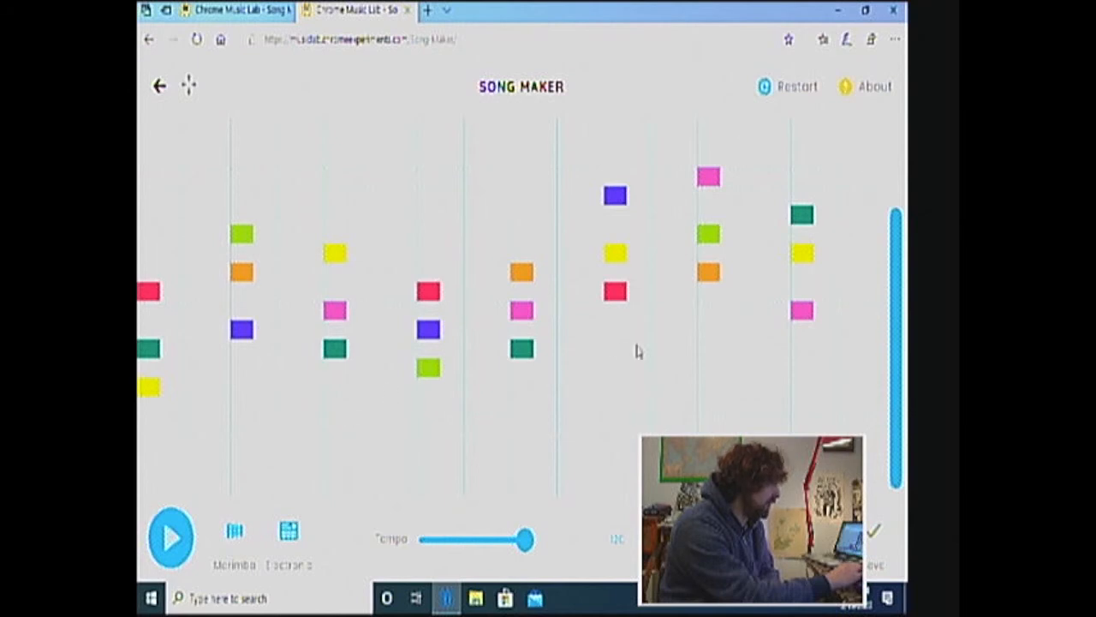
{"action": "left_click", "coordinate": [805, 315]}
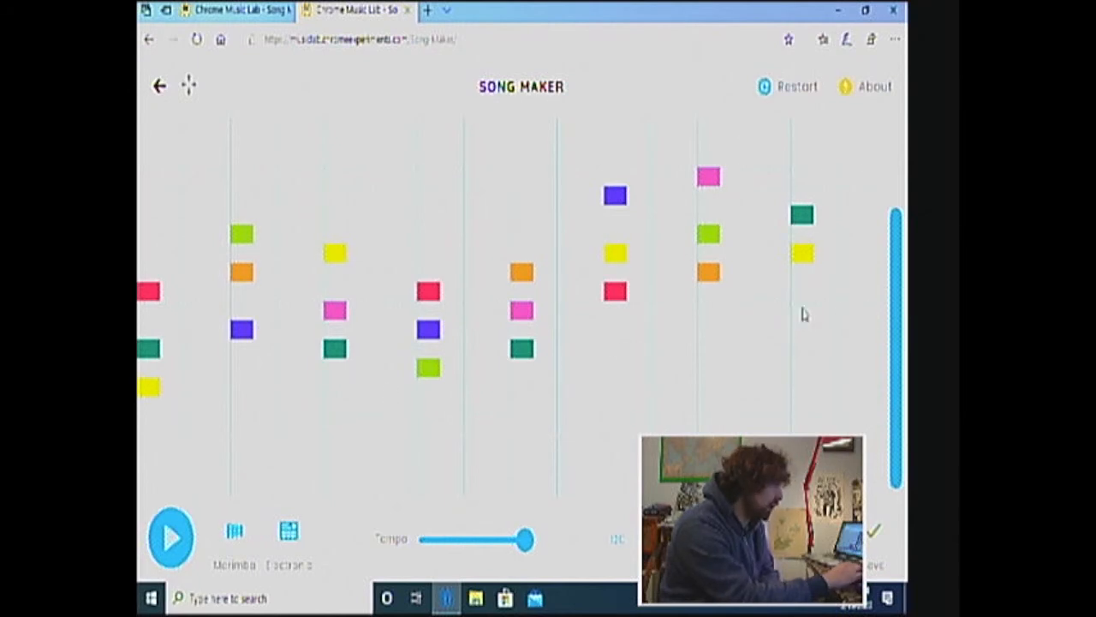
{"action": "left_click", "coordinate": [801, 294]}
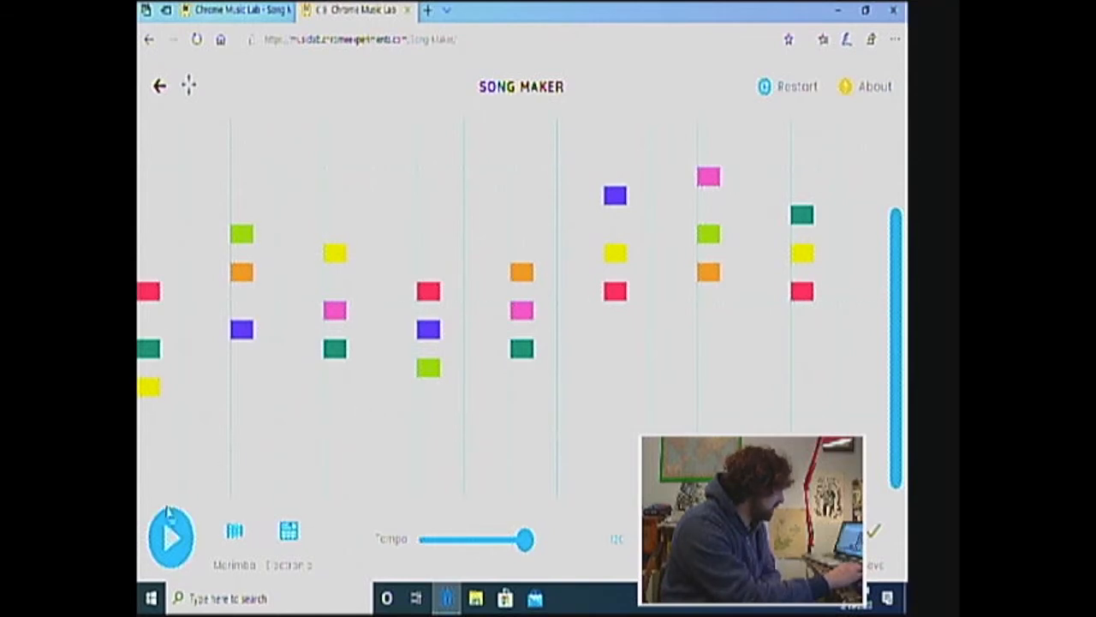
{"action": "left_click", "coordinate": [169, 537]}
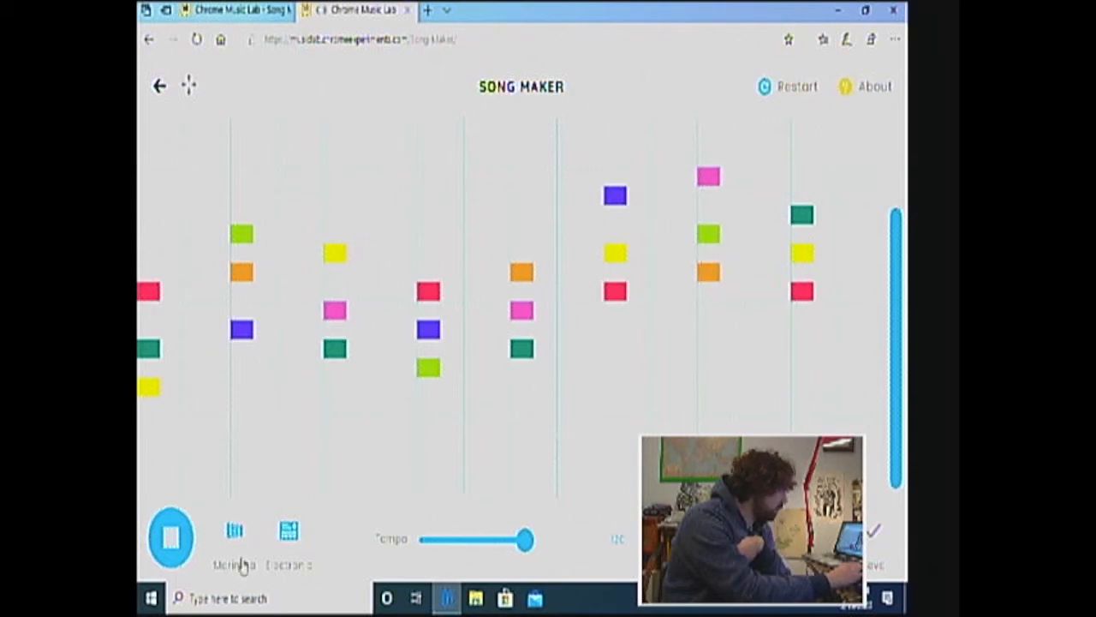
{"action": "left_click", "coordinate": [172, 552]}
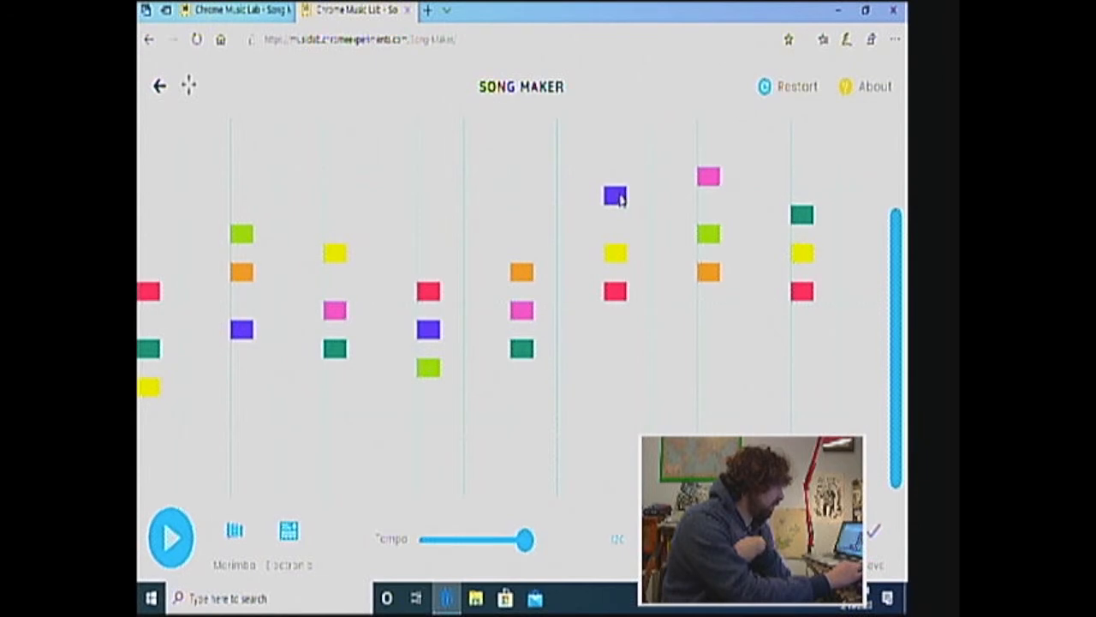
Move the top notes of the last three chords down an octave, purple, pink and teal in order, and play back the progression
{"action": "left_click", "coordinate": [620, 198]}
{"action": "left_click", "coordinate": [620, 198]}
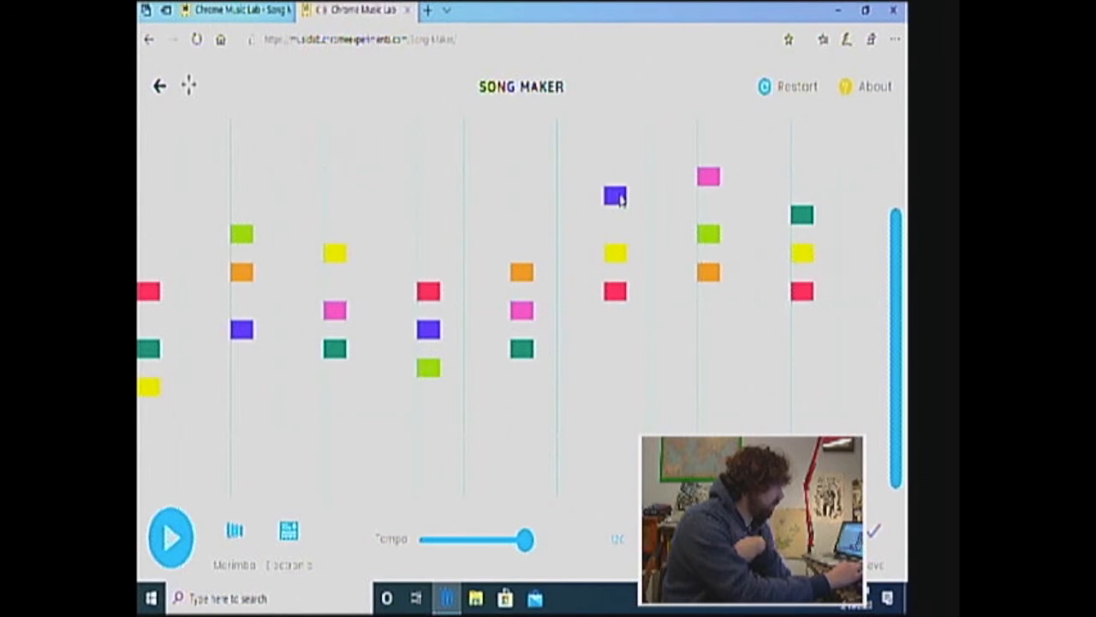
{"action": "left_click", "coordinate": [614, 330]}
{"action": "left_click", "coordinate": [617, 197]}
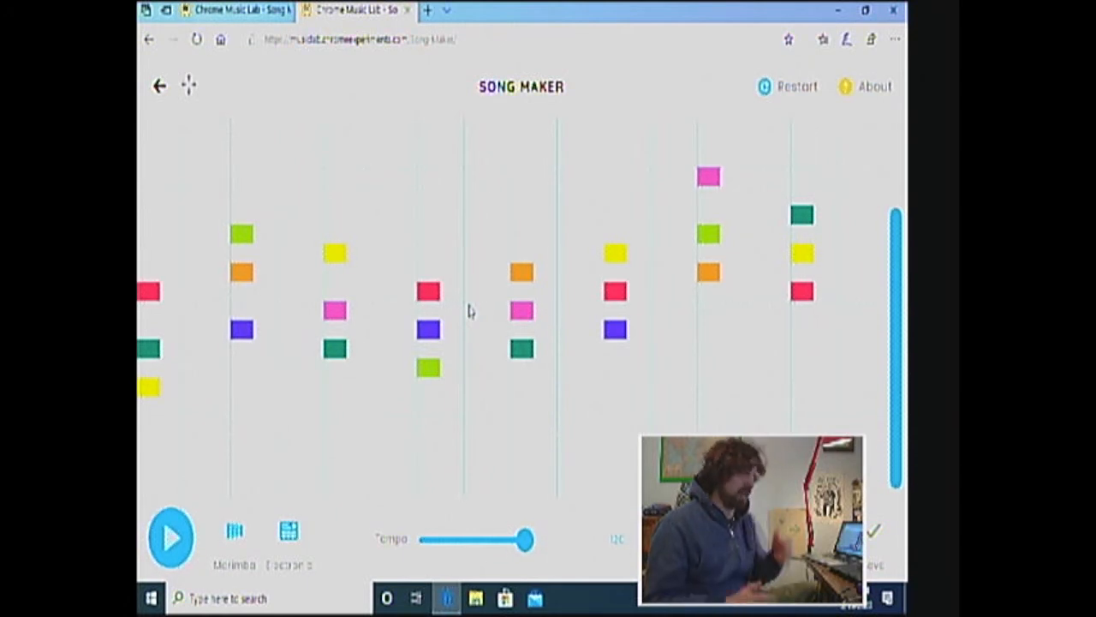
{"action": "left_click", "coordinate": [708, 178]}
{"action": "left_click", "coordinate": [706, 308]}
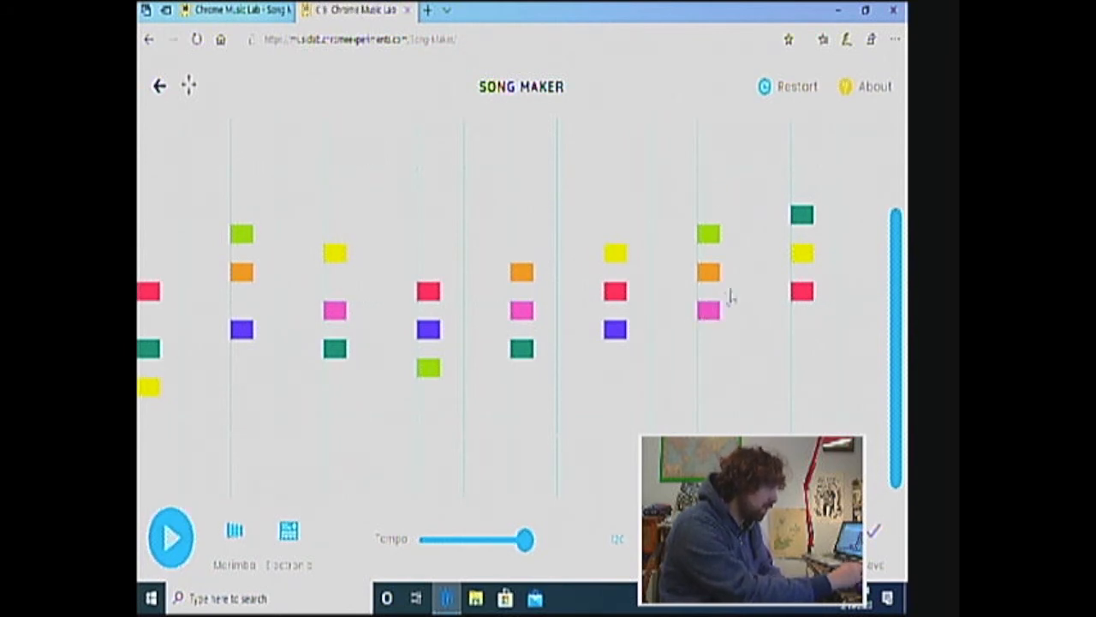
{"action": "left_click", "coordinate": [802, 216]}
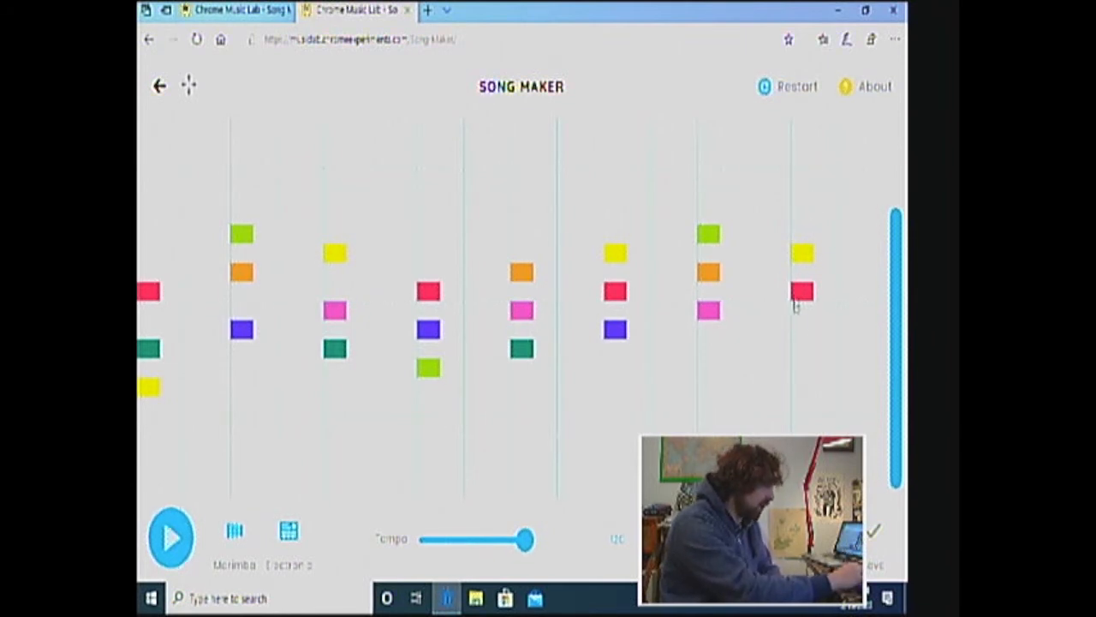
{"action": "left_click", "coordinate": [803, 349]}
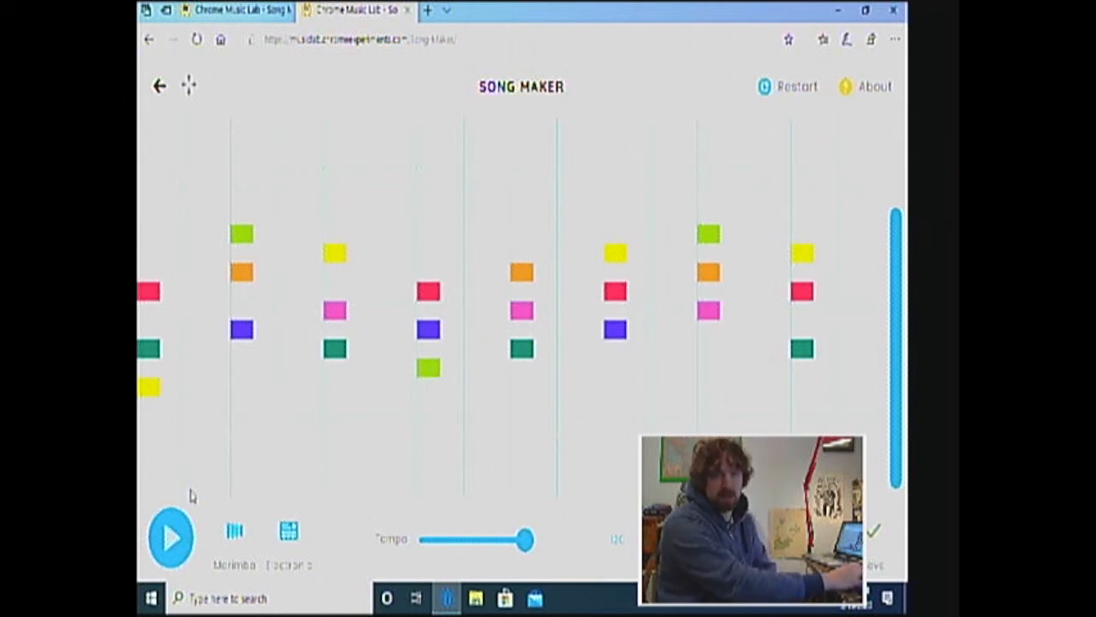
{"action": "left_click", "coordinate": [172, 536]}
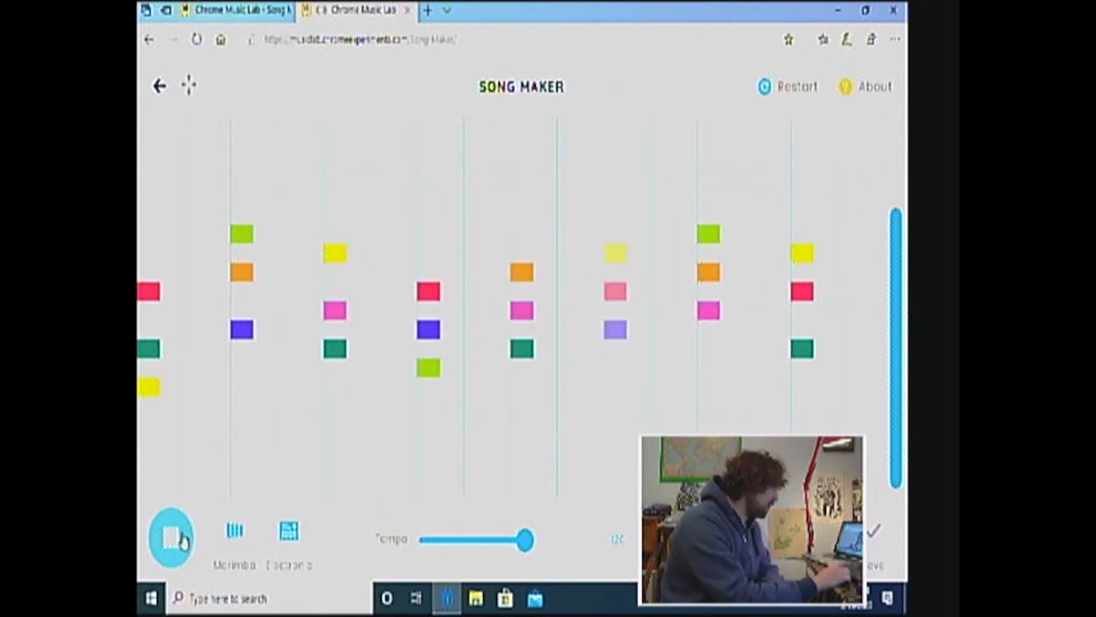
{"action": "left_click", "coordinate": [181, 538]}
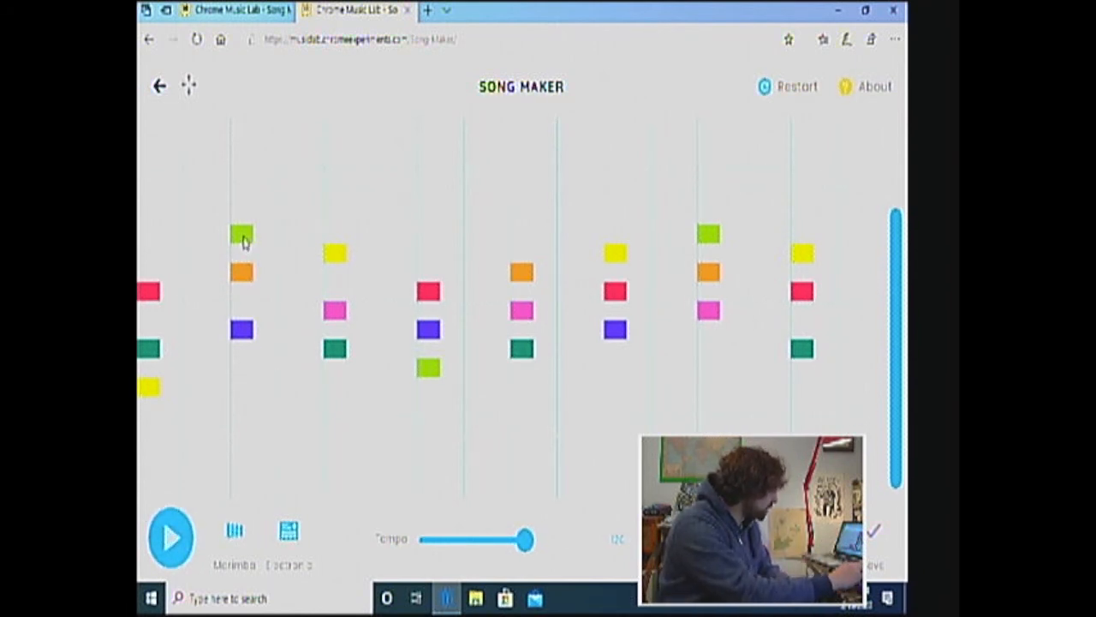
Move the second chord's lime note and the third chord's yellow note down an octave
{"action": "left_click", "coordinate": [243, 237]}
{"action": "left_click", "coordinate": [242, 367]}
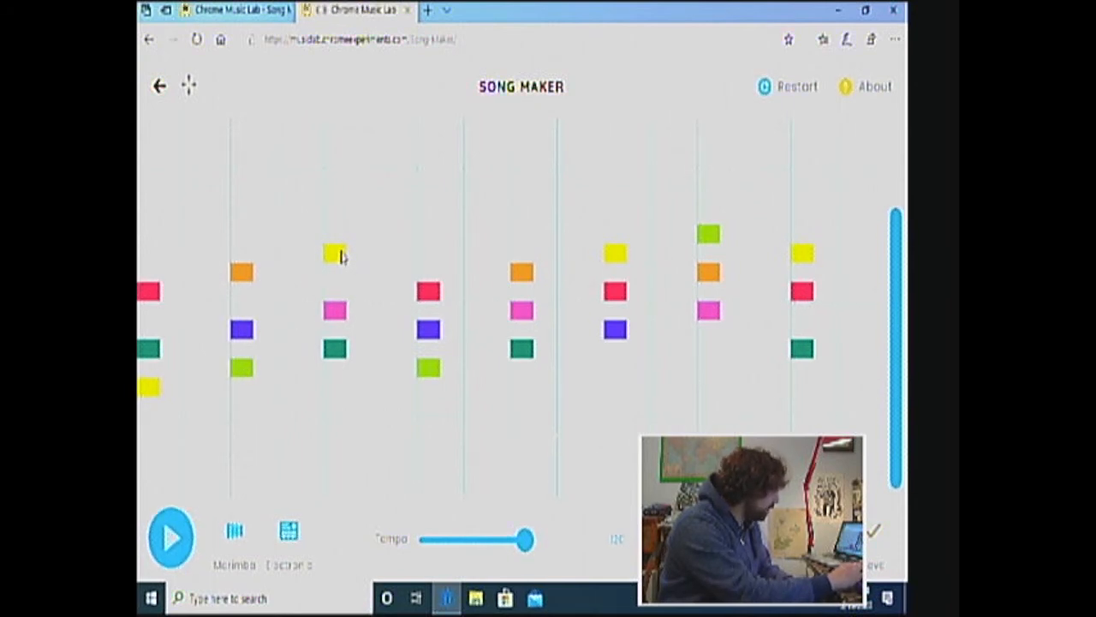
{"action": "left_click", "coordinate": [335, 390]}
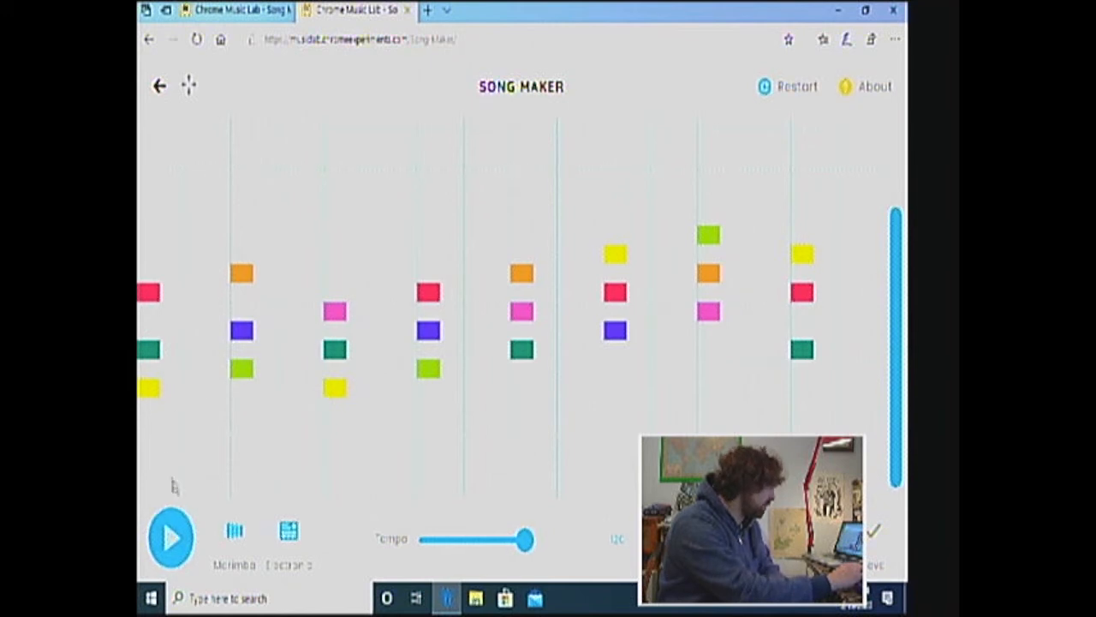
Play back the eight-chord progression, and restart with an empty grid
{"action": "left_click", "coordinate": [171, 533]}
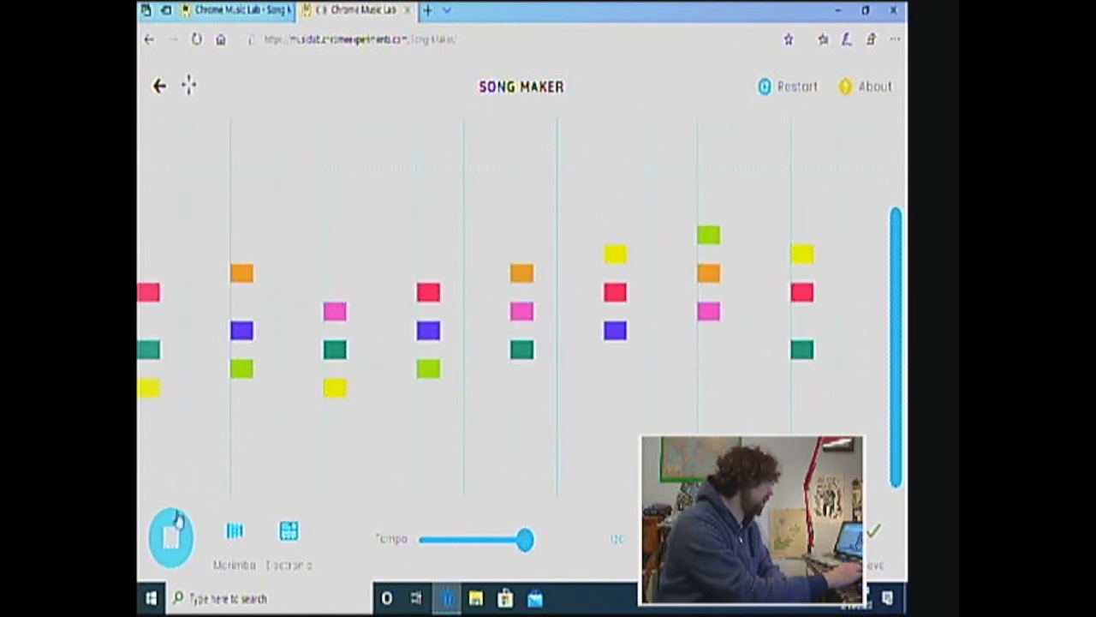
{"action": "left_click", "coordinate": [172, 541]}
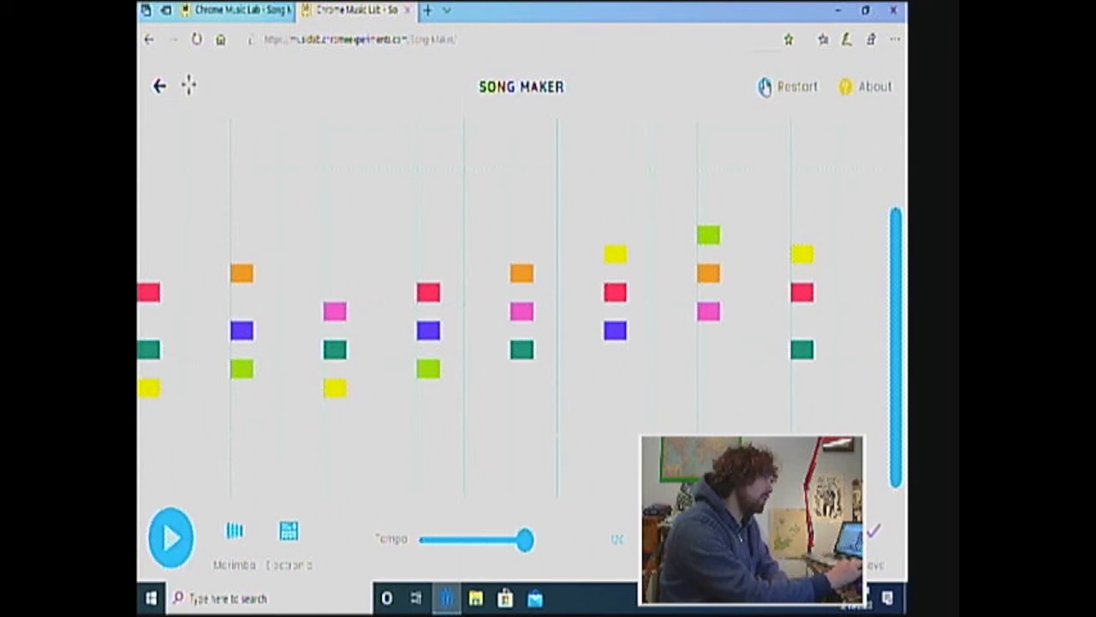
{"action": "left_click", "coordinate": [763, 86]}
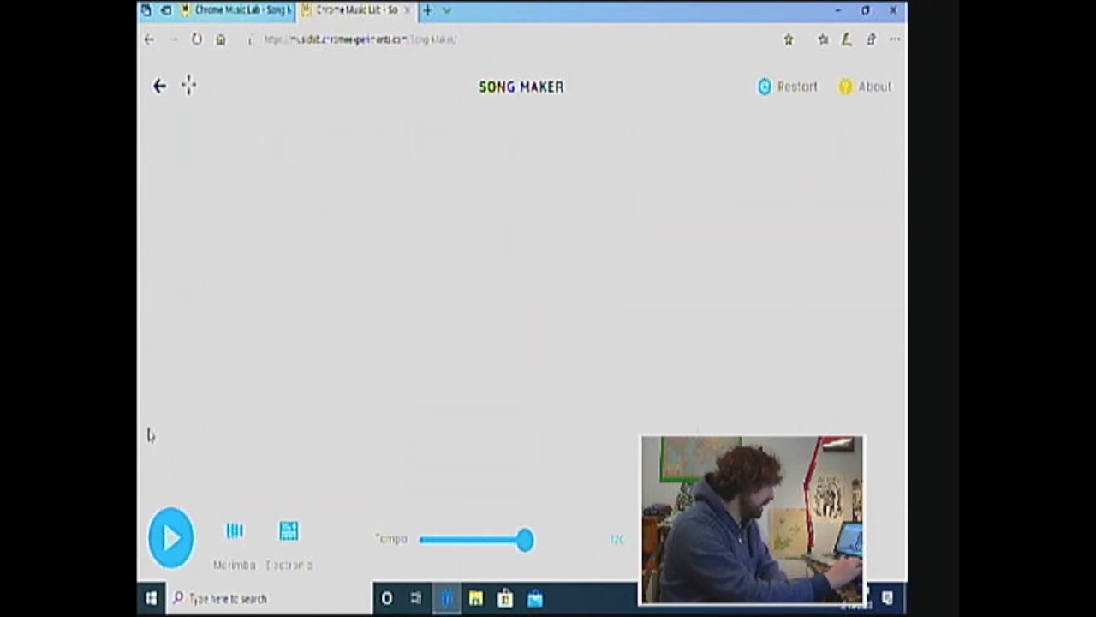
Build a red, yellow and teal triad at the first chord position and a lime, purple and red triad at the third, bottom to top
{"action": "left_click", "coordinate": [148, 428]}
{"action": "left_click", "coordinate": [150, 376]}
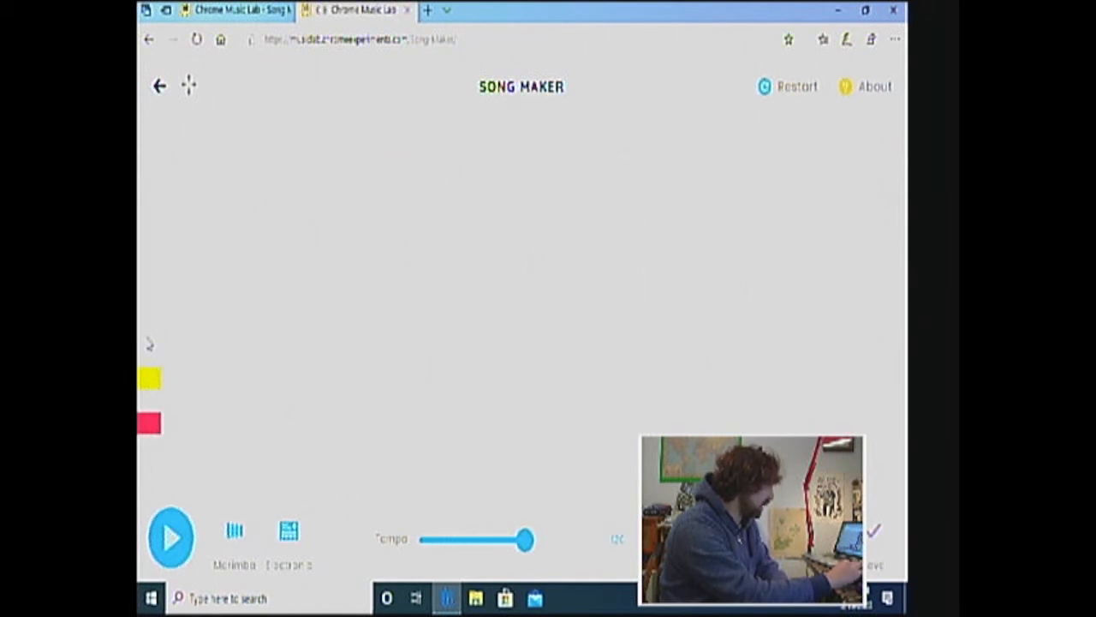
{"action": "left_click", "coordinate": [149, 334]}
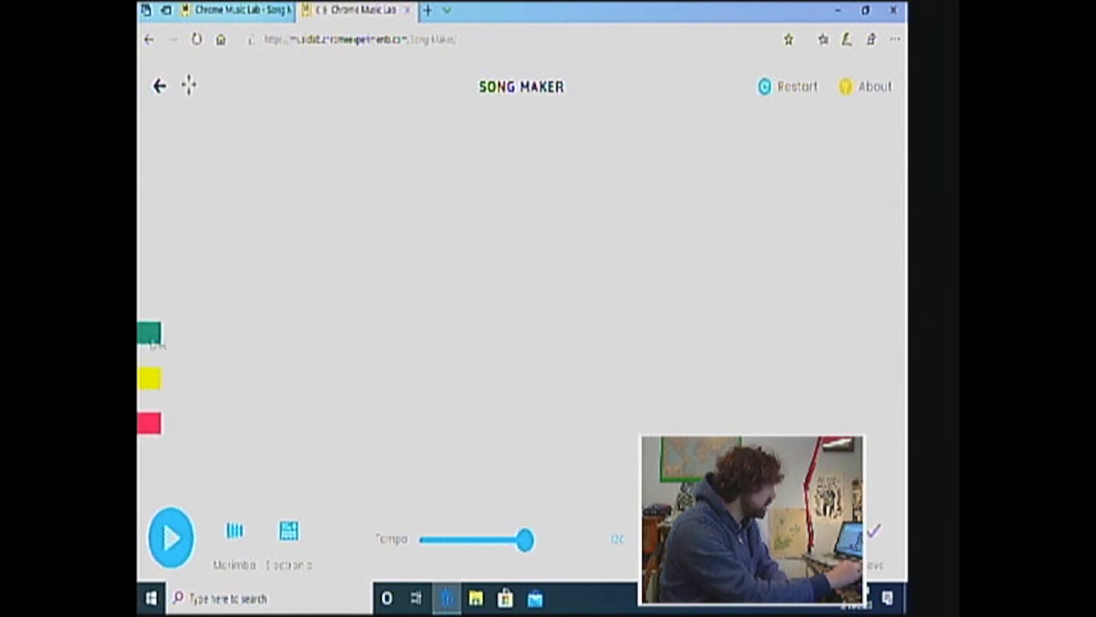
{"action": "left_click", "coordinate": [340, 358]}
{"action": "left_click", "coordinate": [340, 312]}
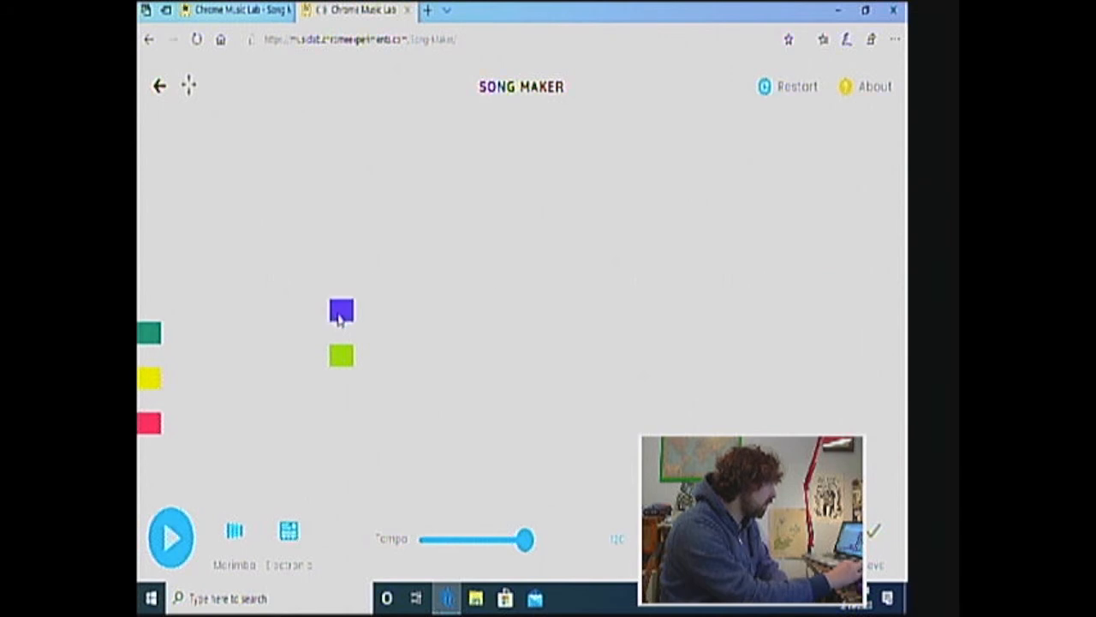
{"action": "left_click", "coordinate": [340, 266]}
Build a teal, pink and orange triad at the fifth chord position and a lime, purple and red triad at the seventh, bottom to top
{"action": "left_click", "coordinate": [533, 335]}
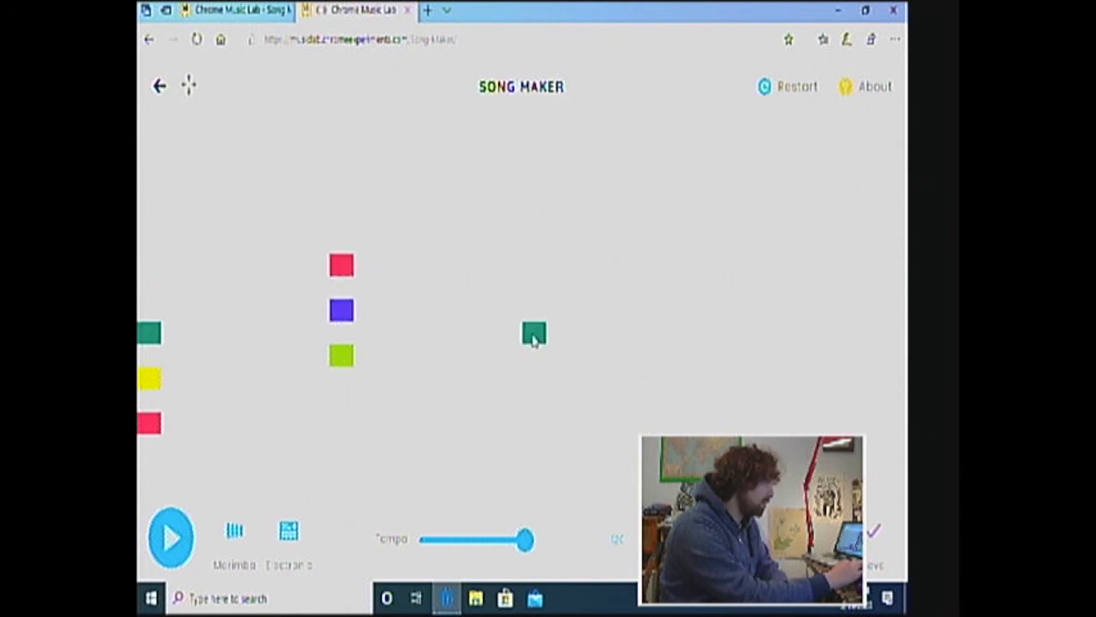
{"action": "left_click", "coordinate": [533, 291]}
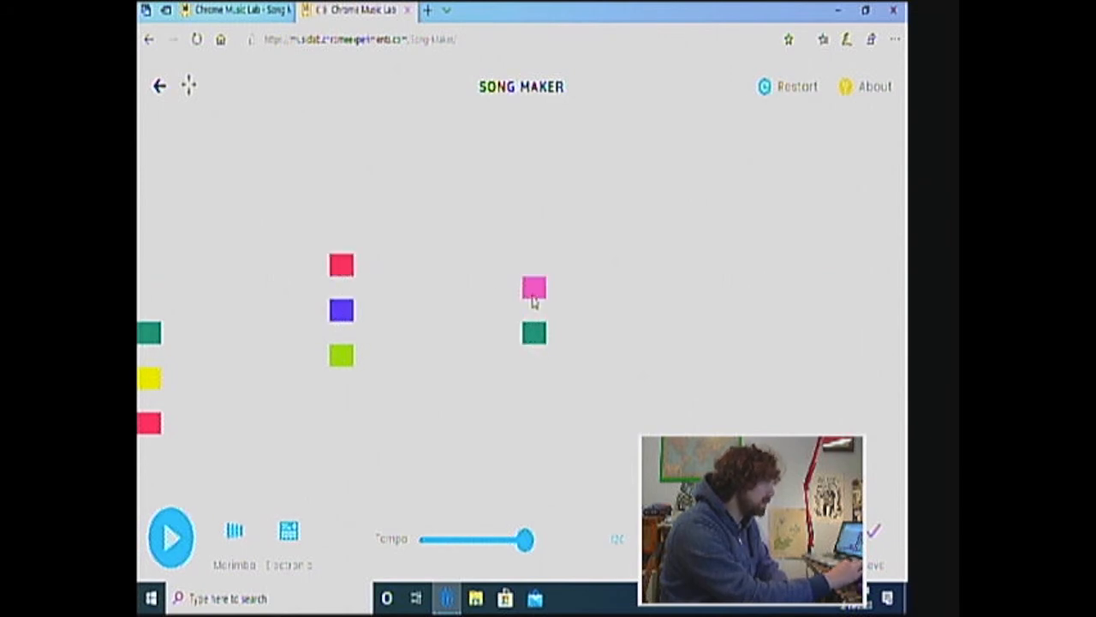
{"action": "left_click", "coordinate": [535, 245]}
{"action": "left_click", "coordinate": [725, 358]}
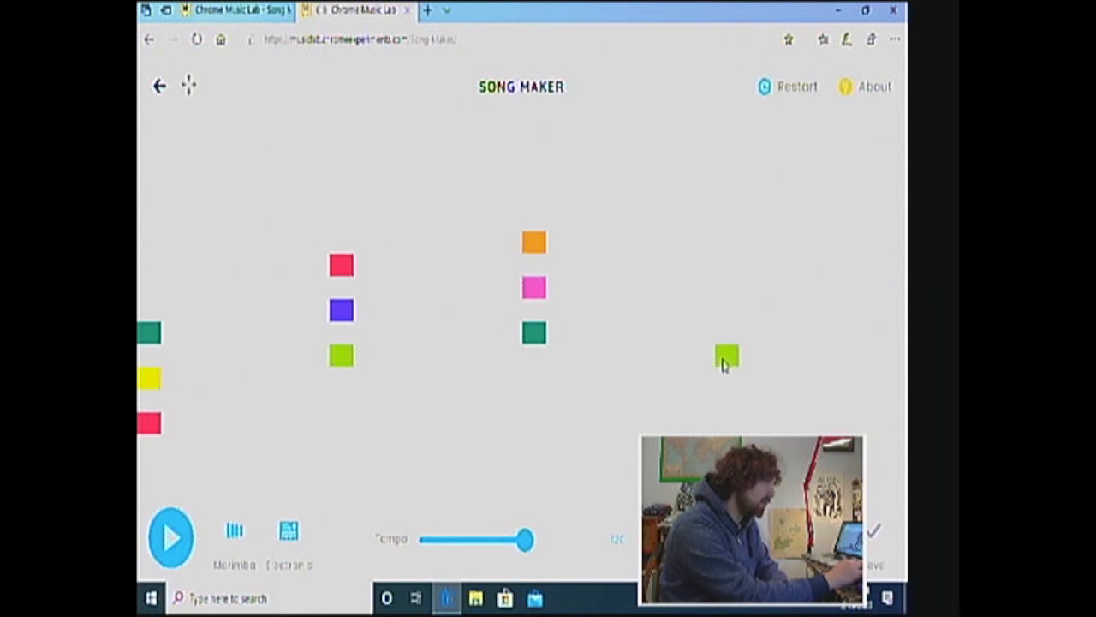
{"action": "left_click", "coordinate": [726, 312]}
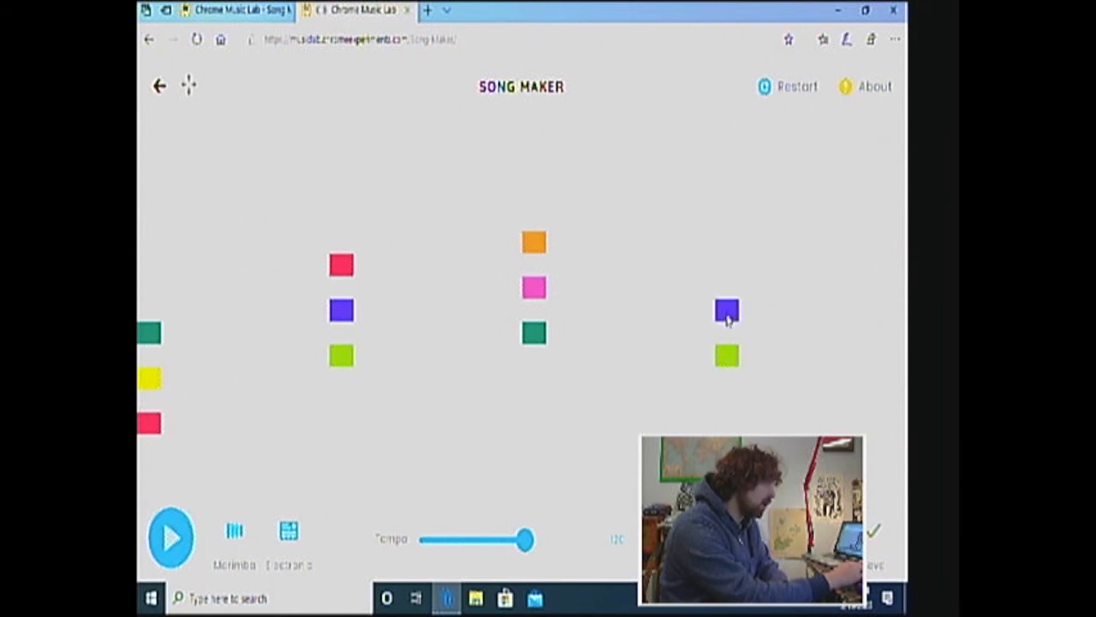
{"action": "left_click", "coordinate": [728, 270]}
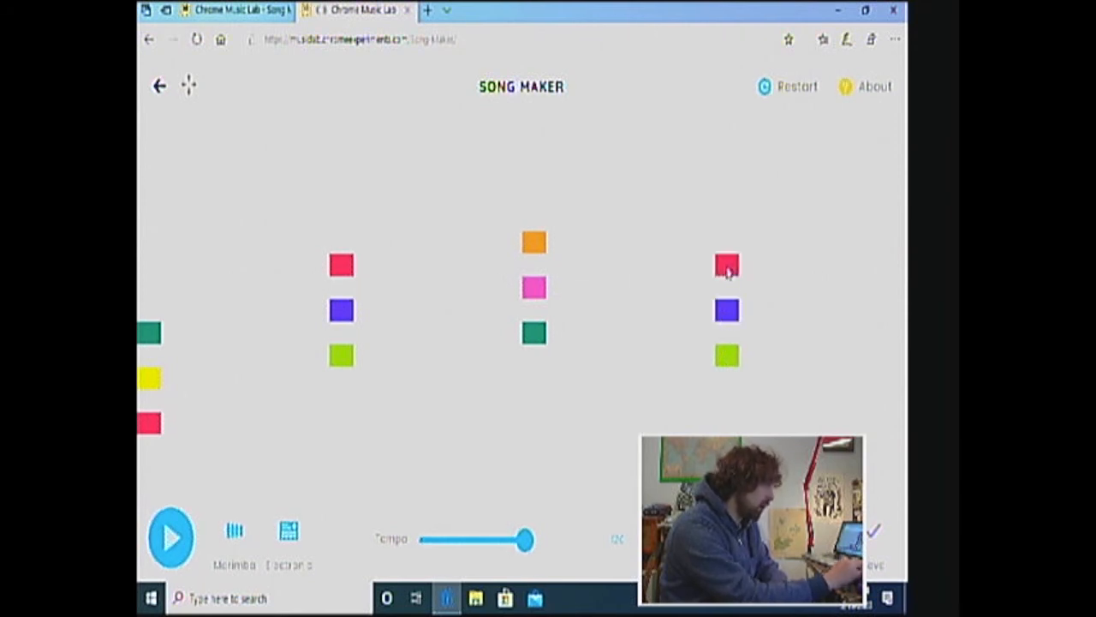
Repeat the red-yellow-teal triad at the second chord position and the lime-purple-red triad at the fourth
{"action": "left_click", "coordinate": [248, 425]}
{"action": "left_click", "coordinate": [245, 379]}
{"action": "left_click", "coordinate": [246, 335]}
{"action": "left_click", "coordinate": [439, 358]}
{"action": "left_click", "coordinate": [435, 310]}
{"action": "left_click", "coordinate": [443, 264]}
Repeat the teal-pink-orange triad at the sixth chord position and the lime-purple-red triad at the eighth
{"action": "left_click", "coordinate": [631, 334]}
{"action": "left_click", "coordinate": [631, 289]}
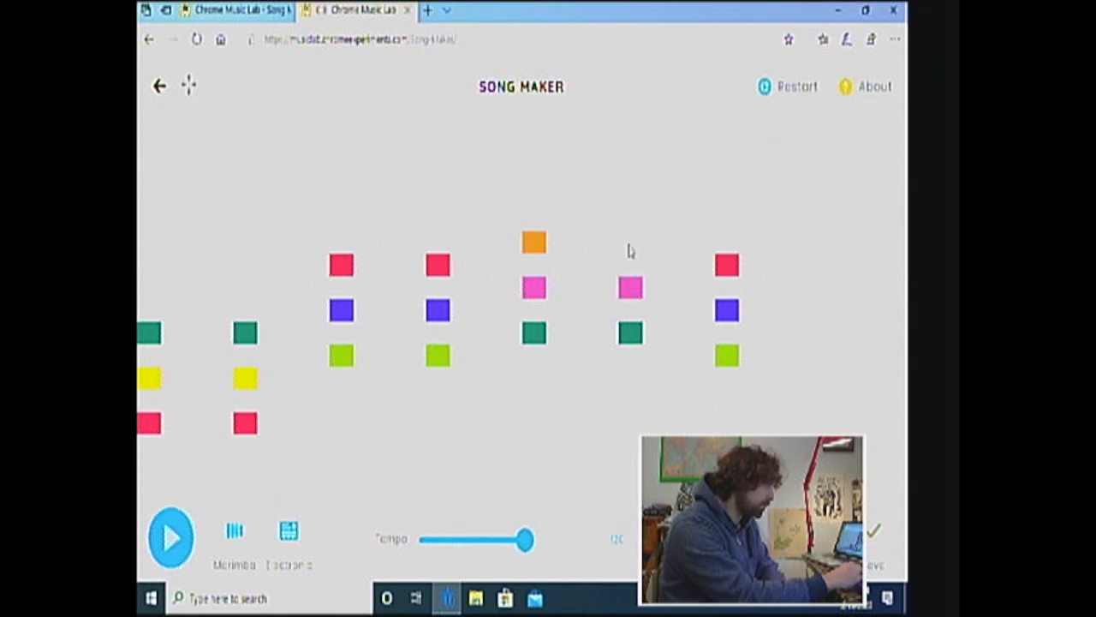
{"action": "left_click", "coordinate": [631, 246]}
{"action": "left_click", "coordinate": [821, 356]}
{"action": "left_click", "coordinate": [824, 311]}
{"action": "left_click", "coordinate": [821, 249]}
{"action": "left_click", "coordinate": [820, 248]}
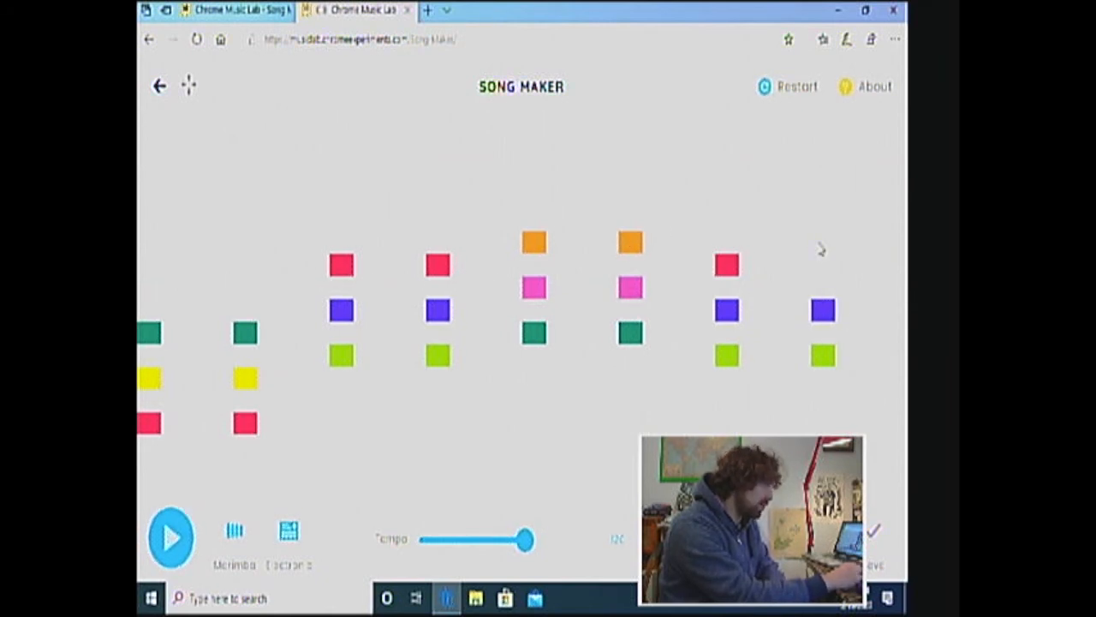
{"action": "left_click", "coordinate": [820, 267]}
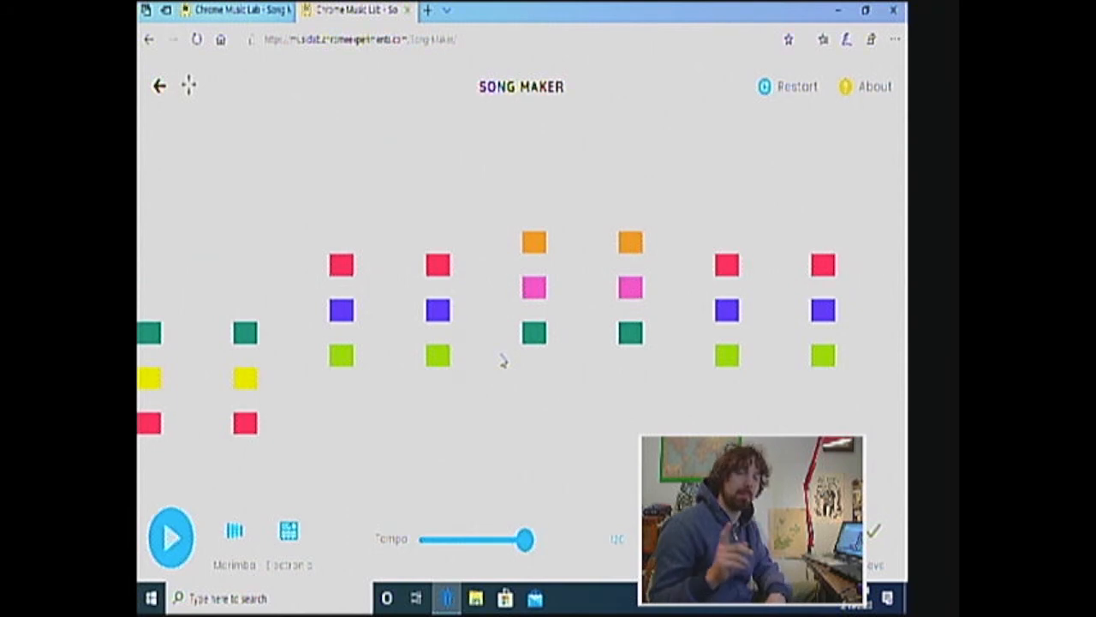
Invert the second and fourth chords by moving their bottom notes, red and lime, up an octave
{"action": "left_click", "coordinate": [245, 425]}
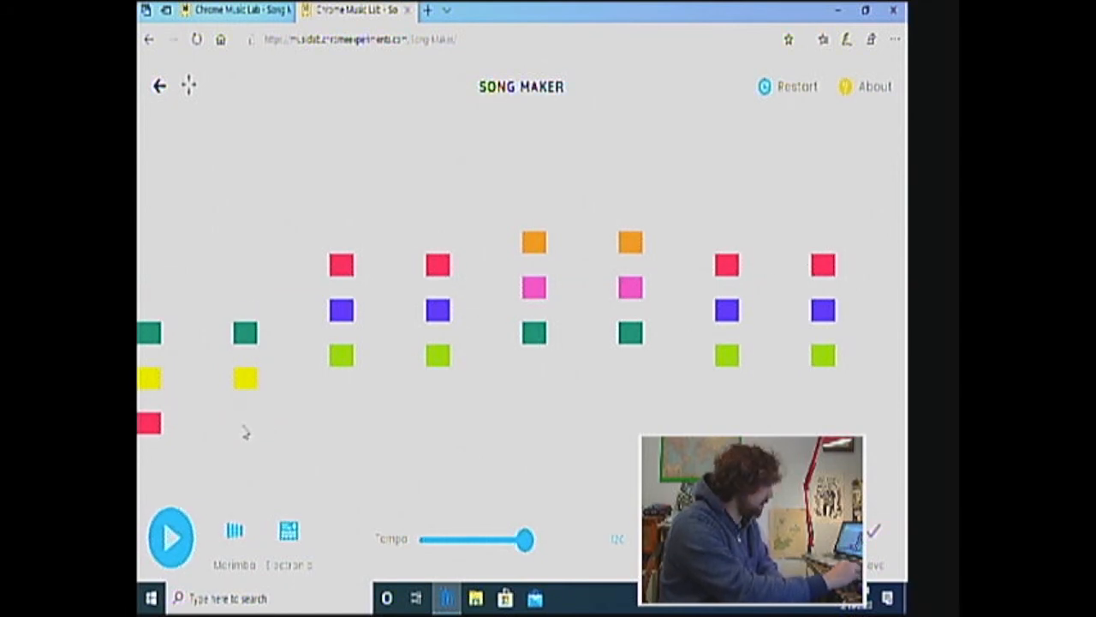
{"action": "left_click", "coordinate": [242, 266]}
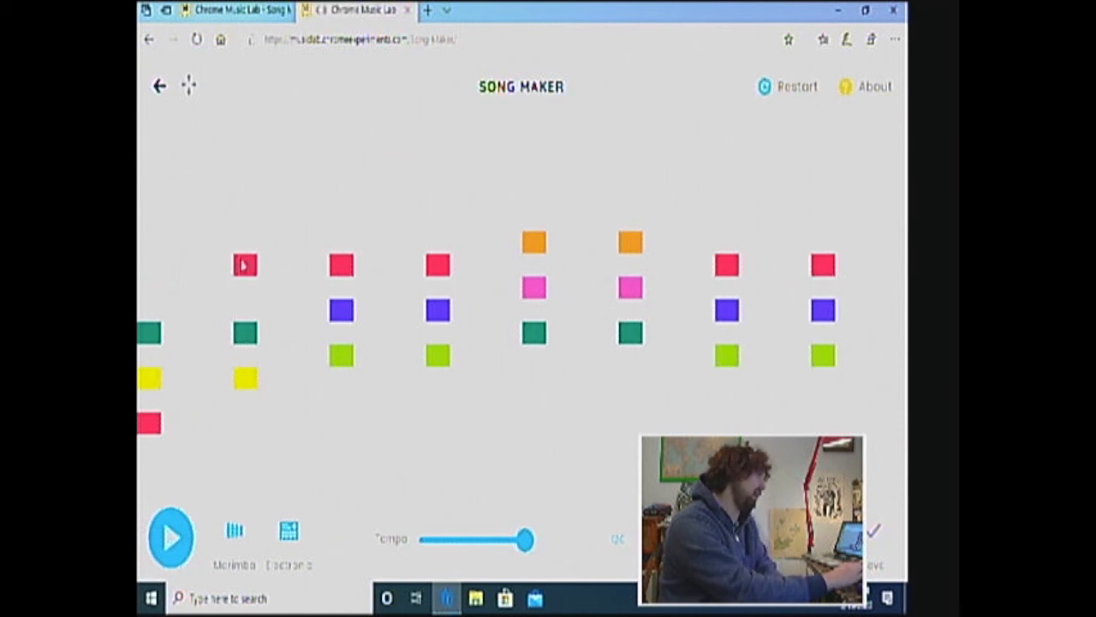
{"action": "left_click", "coordinate": [441, 356]}
{"action": "left_click", "coordinate": [437, 217]}
{"action": "left_click", "coordinate": [437, 216]}
{"action": "left_click", "coordinate": [437, 202]}
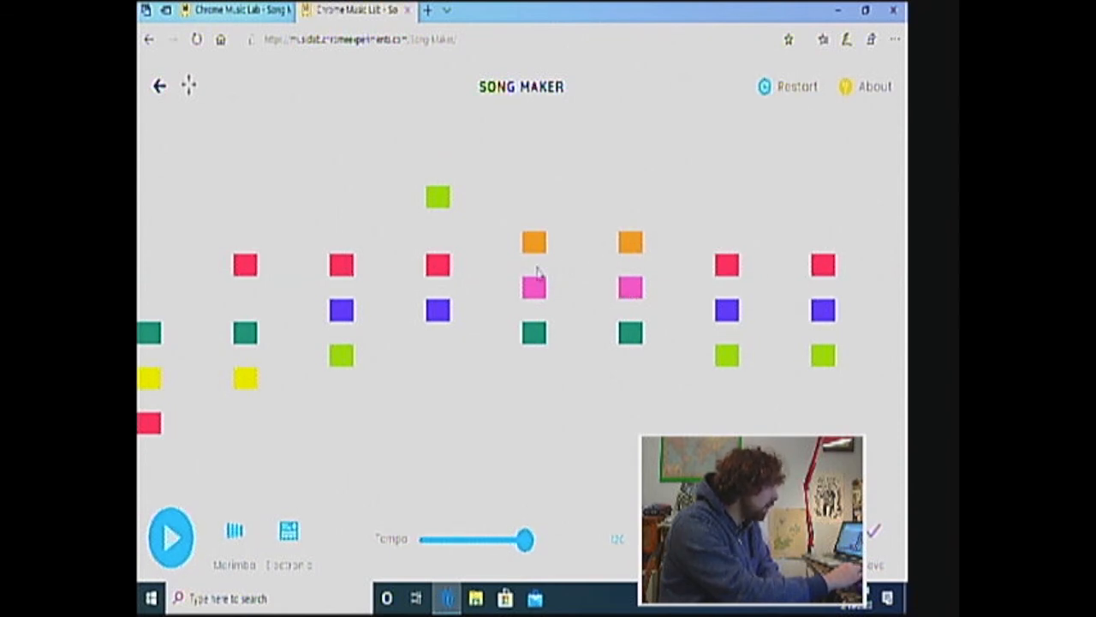
Move the sixth chord's orange note and the seventh chord's red note down an octave, and play back the progression
{"action": "left_click", "coordinate": [632, 250]}
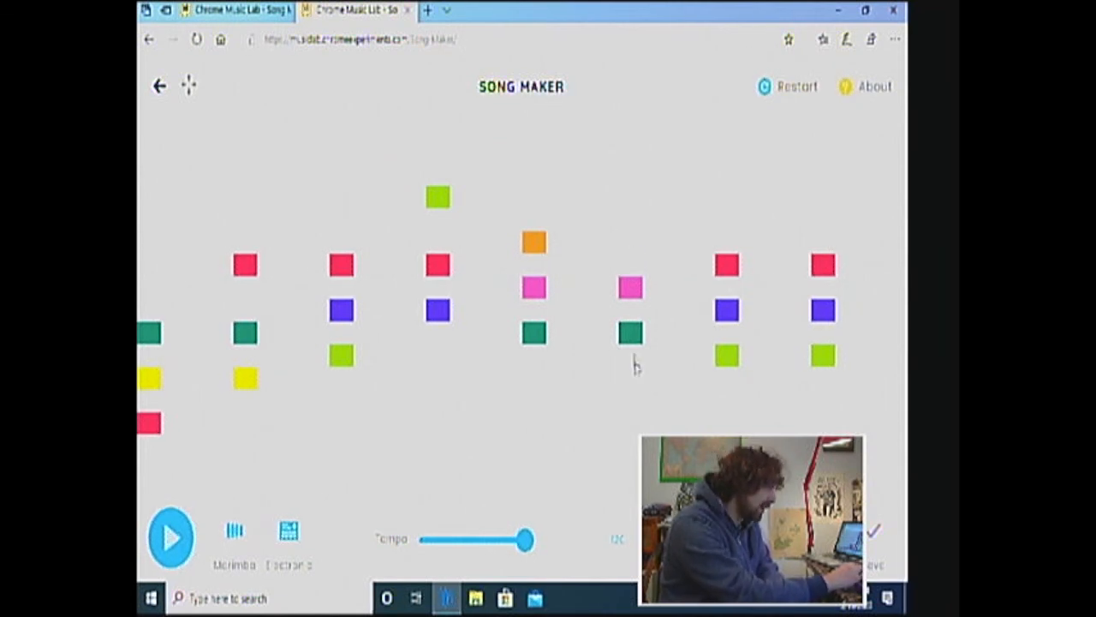
{"action": "left_click", "coordinate": [632, 402]}
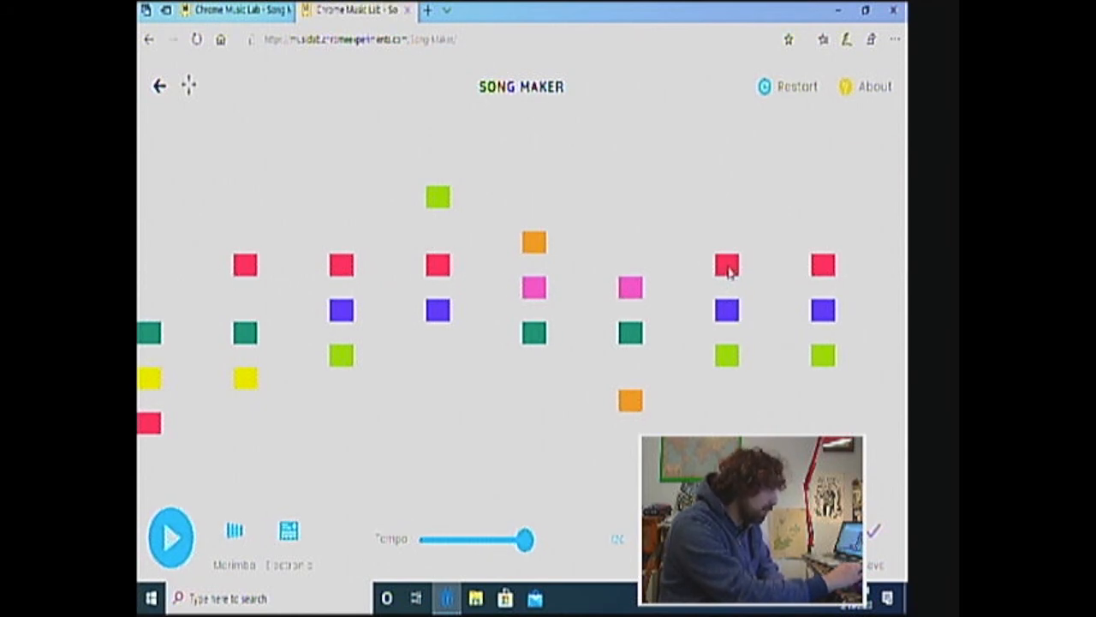
{"action": "left_click", "coordinate": [727, 267]}
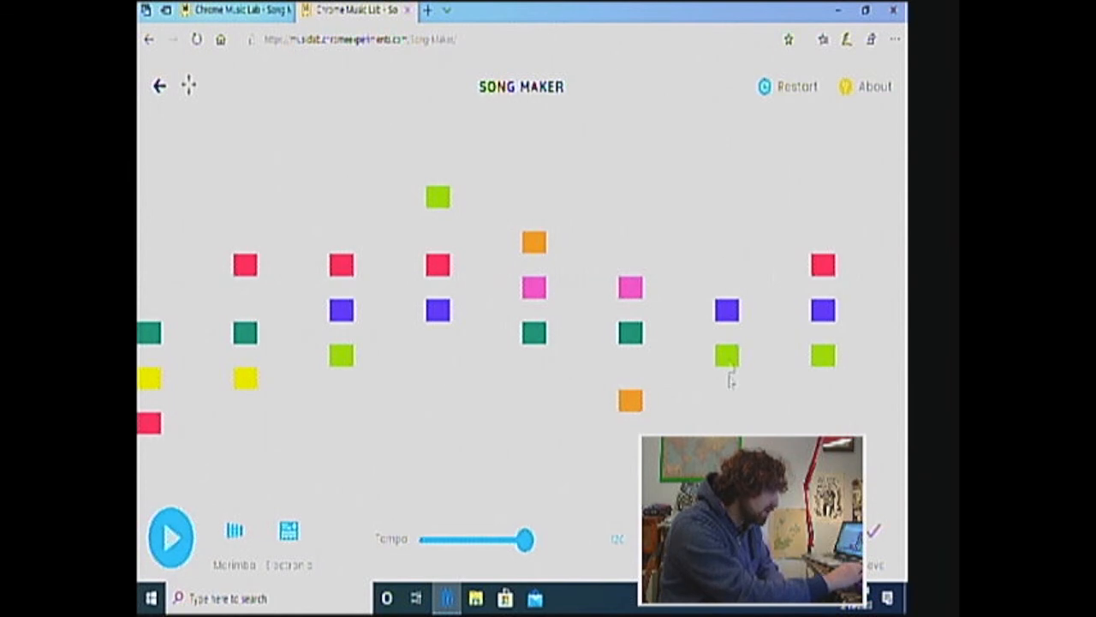
{"action": "left_click", "coordinate": [727, 422]}
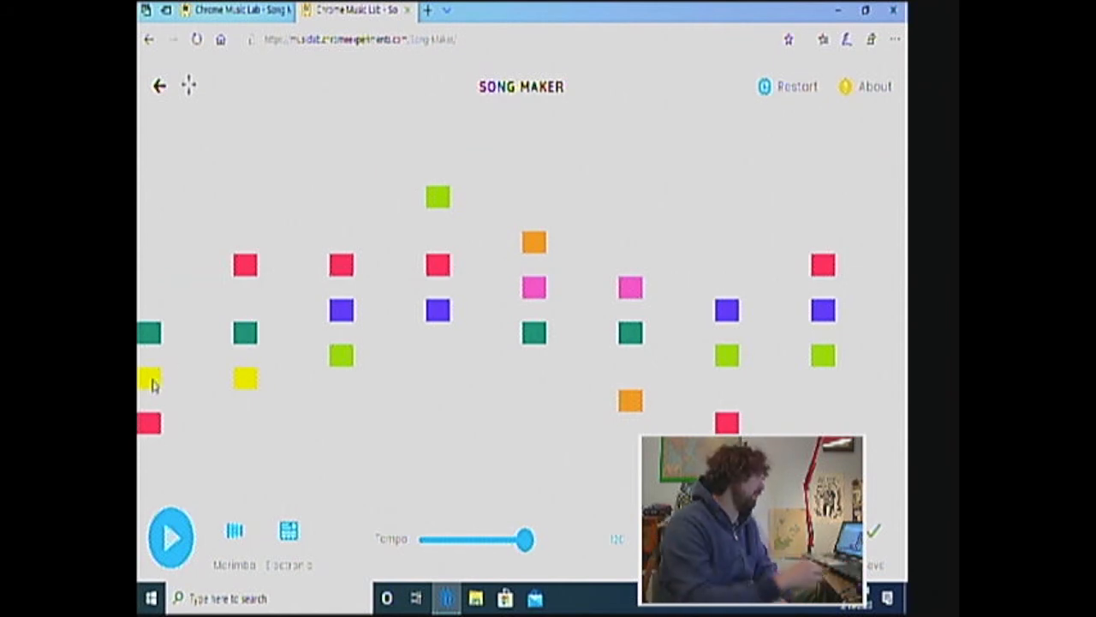
{"action": "left_click", "coordinate": [173, 537]}
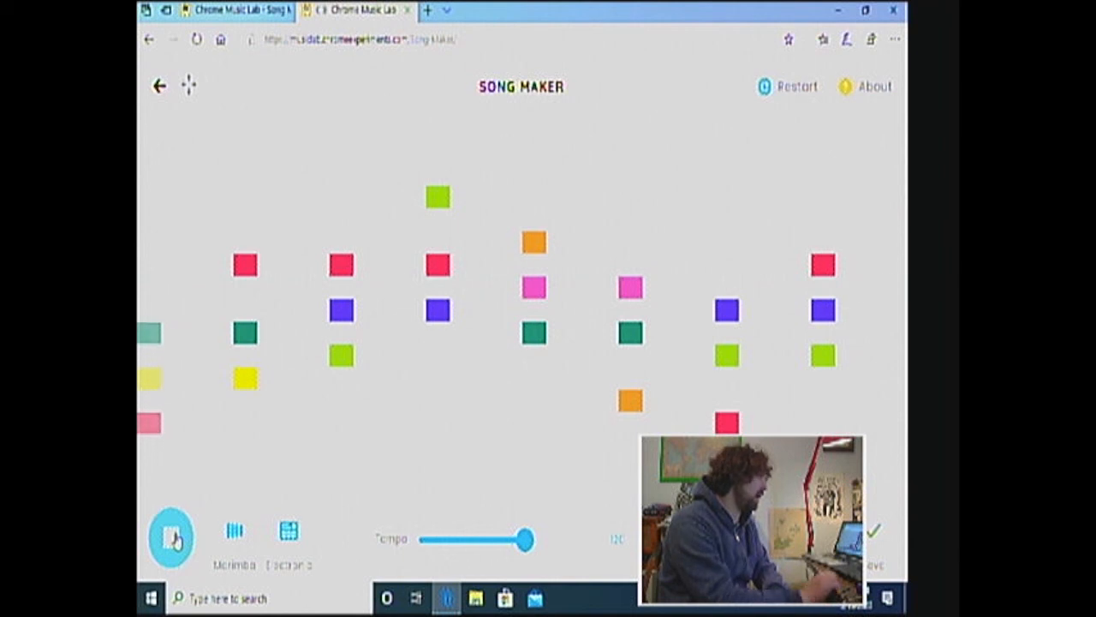
{"action": "left_click", "coordinate": [177, 539]}
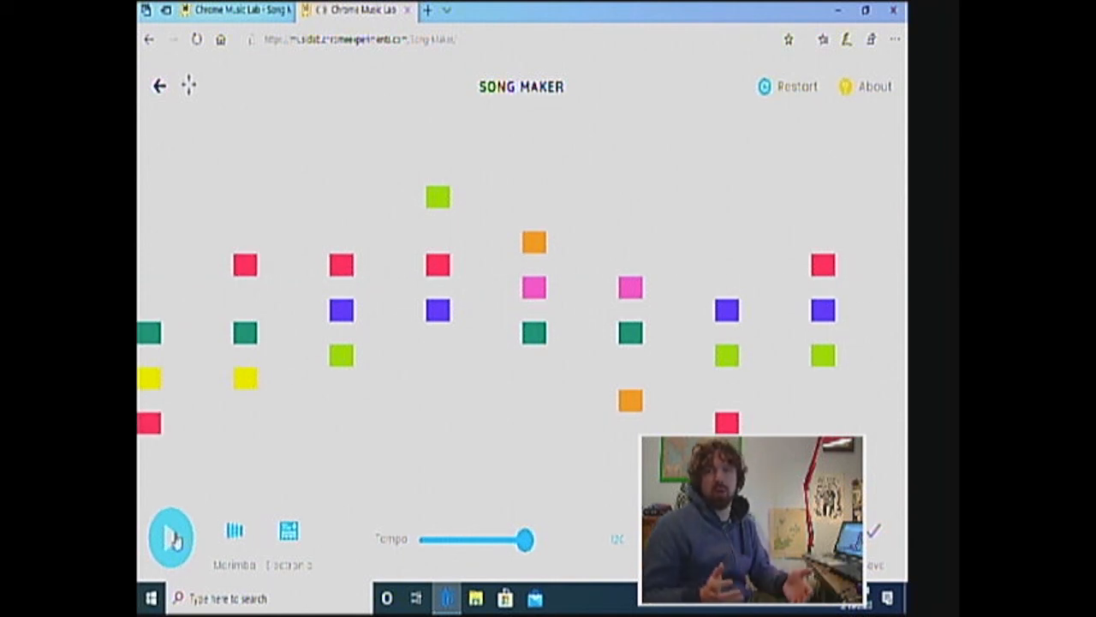